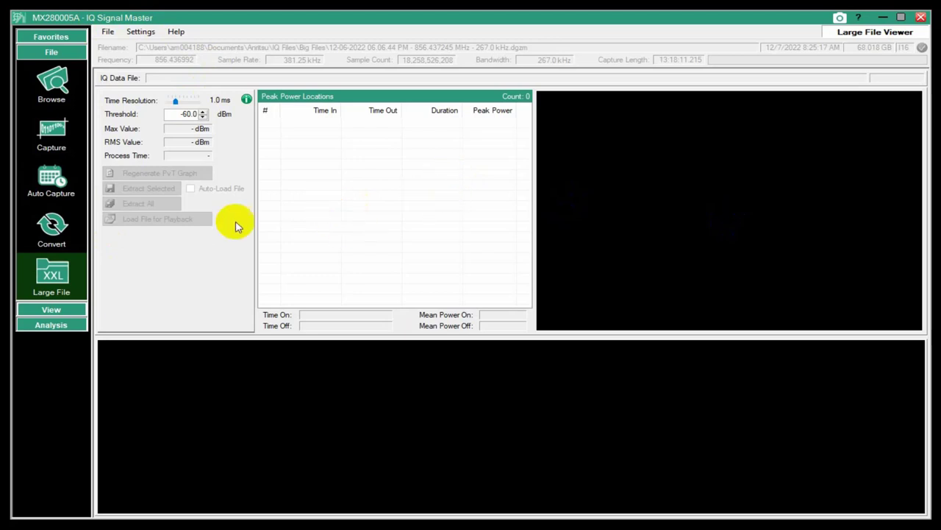
Open the IQ Data Capture page with -40 dBm reference level, 0 dB attenuation, 16 Bit Integer, Raw IQ output
click(61, 270)
click(82, 134)
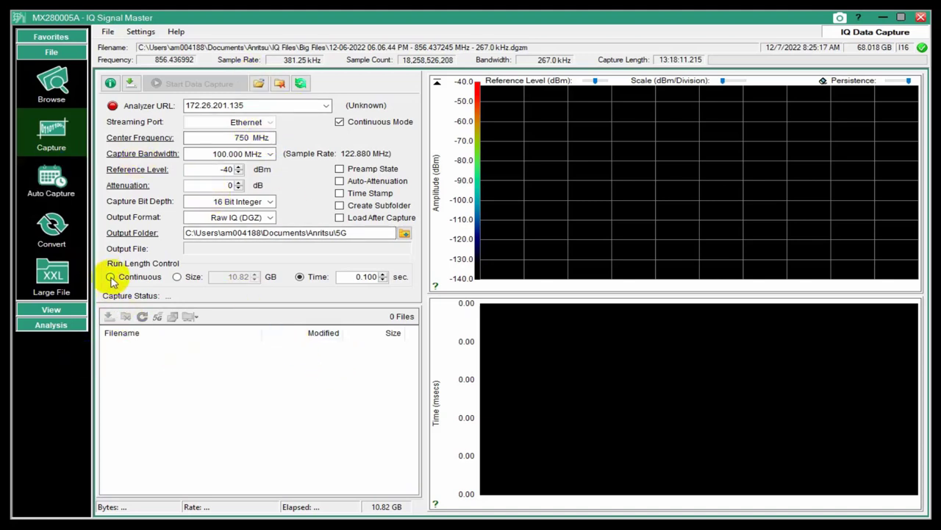
mouse_move(136, 288)
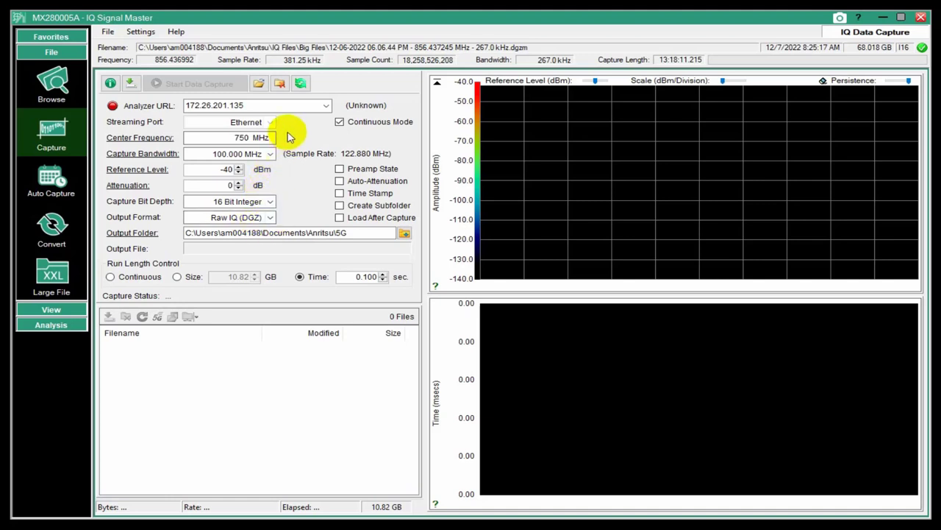
Return to the Large File Viewer and browse the Big Files folder's three IQ recordings
click(55, 275)
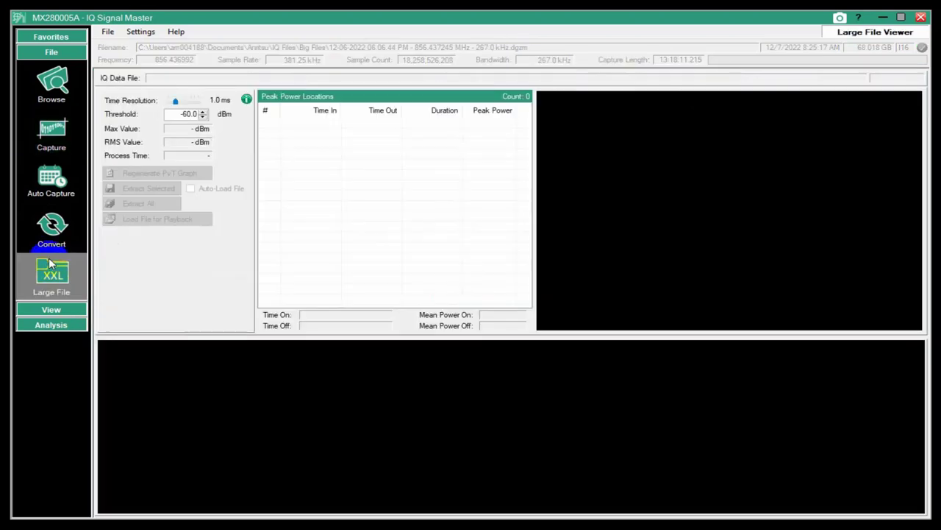
click(52, 85)
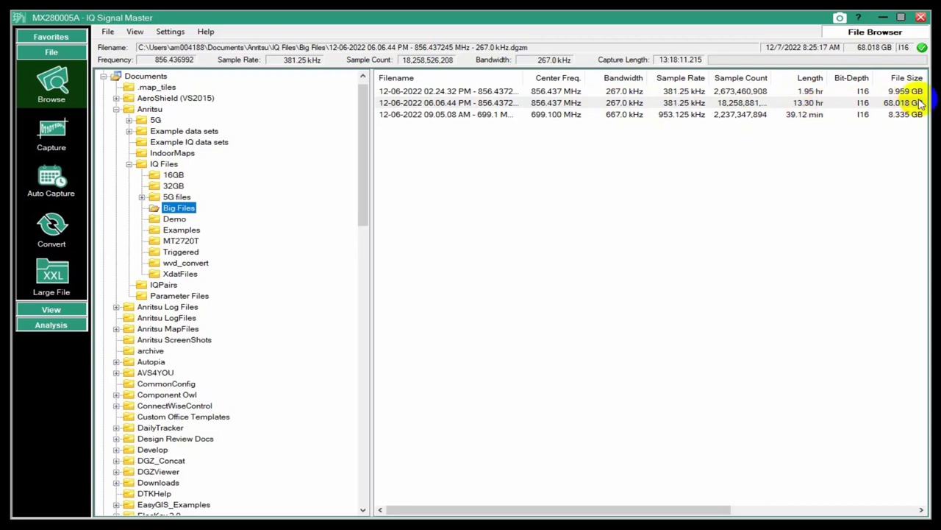
Load the 68.018 GB, 13.30-hour recording in large file mode with its 127 peak locations
double_click(473, 103)
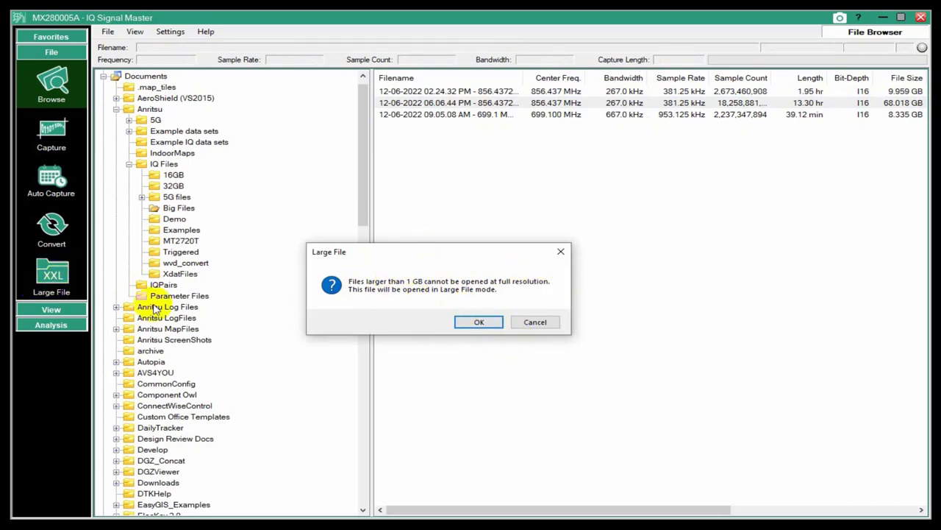
click(478, 322)
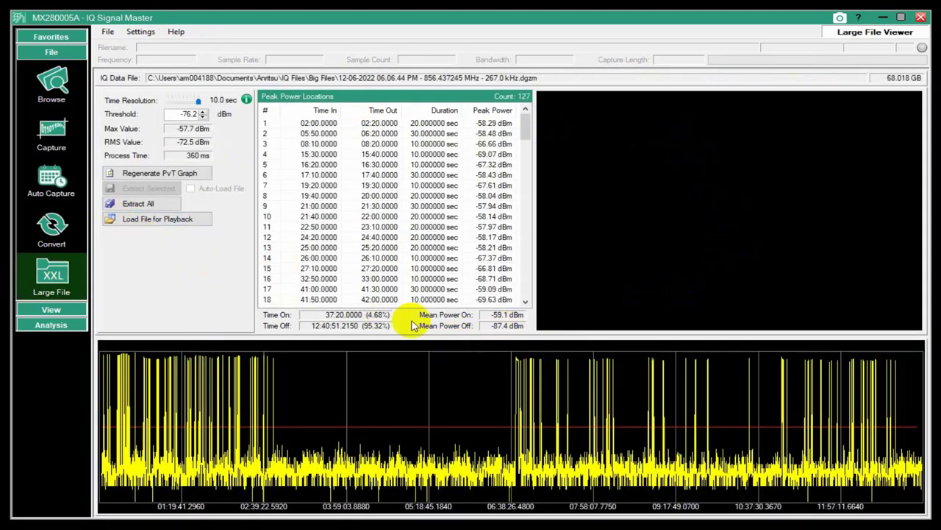
Read power and time values across the power-over-time graph, including near 11:38:00 and the start
click(642, 261)
drag(642, 261, 418, 411)
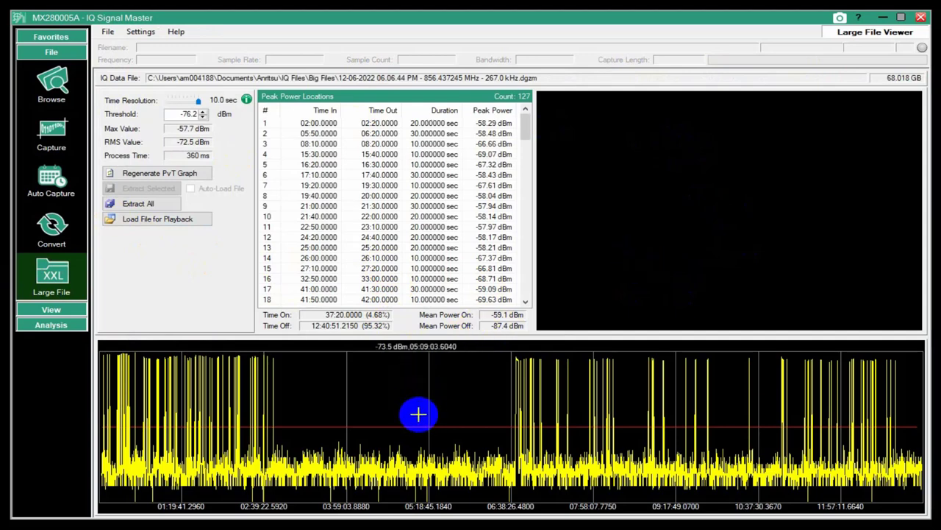
drag(313, 355, 345, 335)
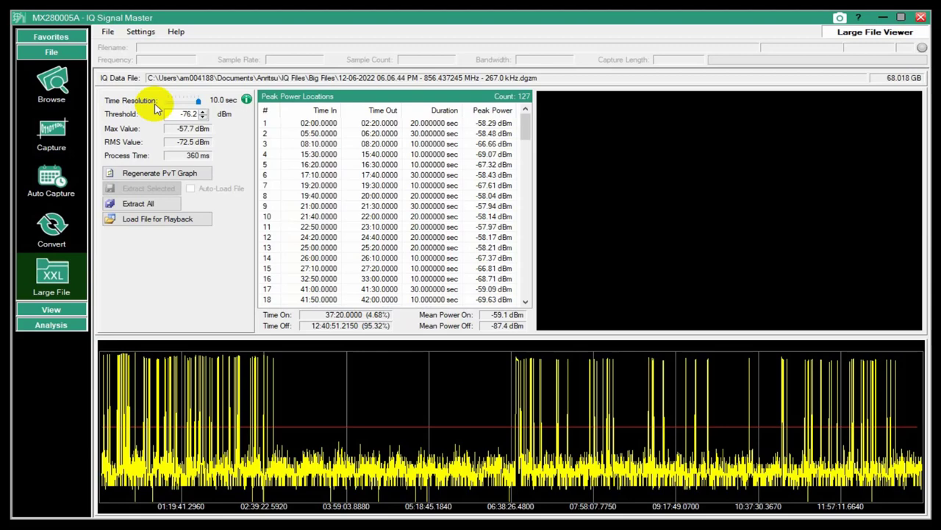
drag(221, 450, 819, 445)
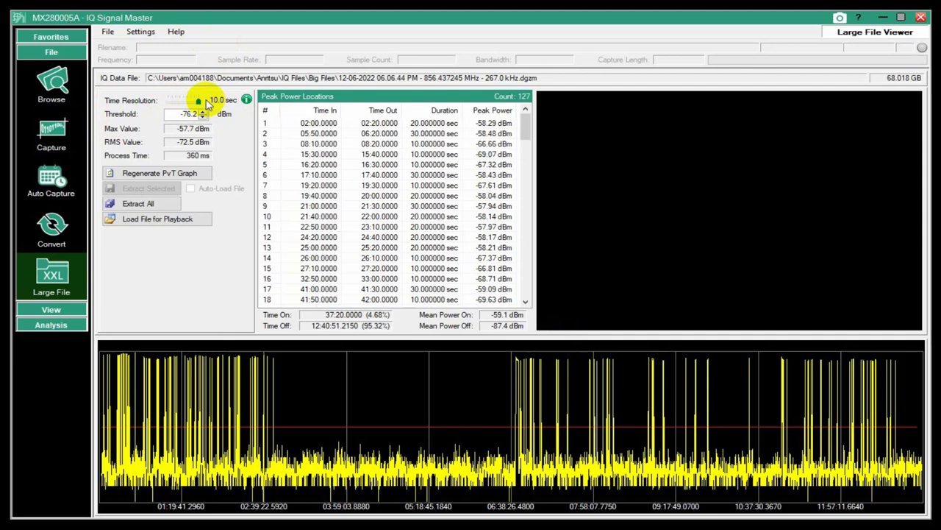
drag(116, 378, 354, 419)
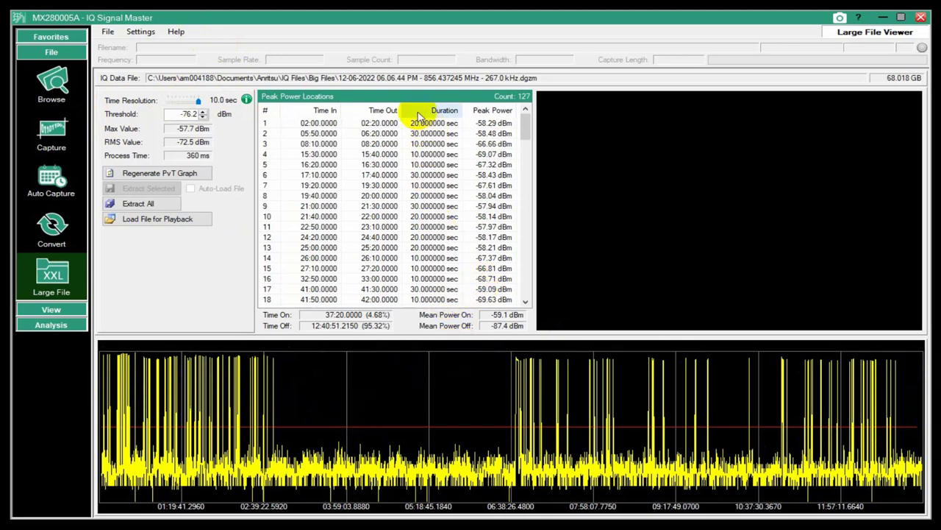
click(367, 361)
Raise the detection threshold to -68.8 dBm, giving 4.68% on-time averaging -59.1 dBm
mouse_move(362, 434)
mouse_down()
mouse_move(486, 416)
mouse_move(450, 426)
mouse_move(446, 417)
mouse_move(274, 378)
mouse_move(290, 392)
mouse_move(210, 389)
mouse_move(273, 395)
mouse_move(252, 361)
mouse_move(549, 386)
mouse_move(439, 395)
mouse_move(511, 404)
mouse_move(507, 397)
mouse_up()
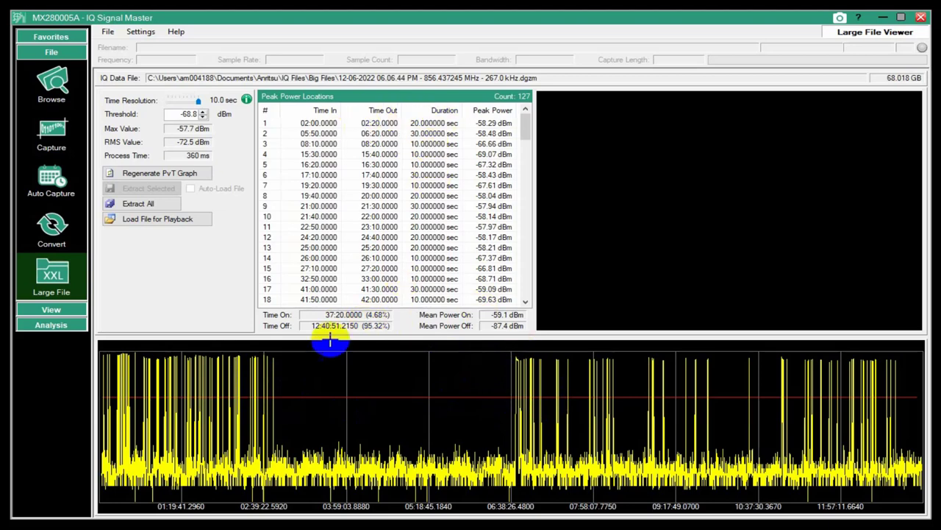
drag(330, 341, 294, 404)
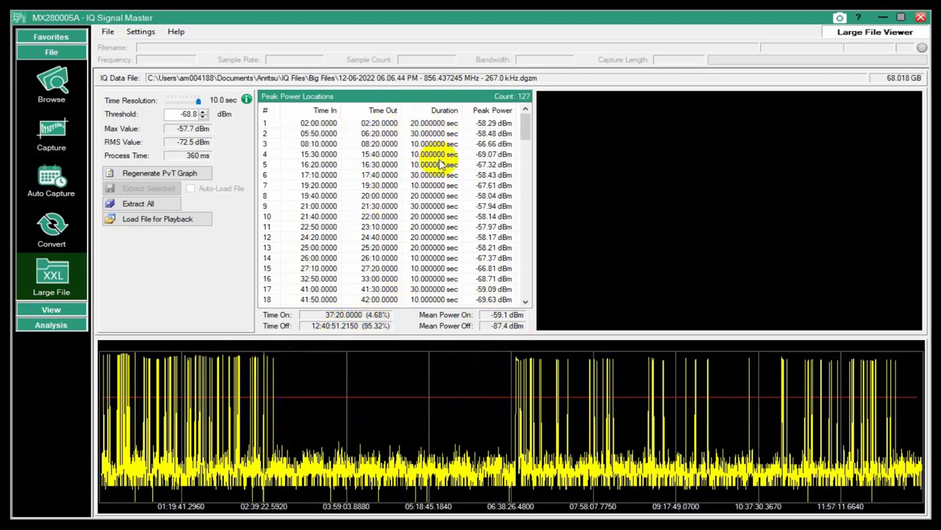
click(495, 347)
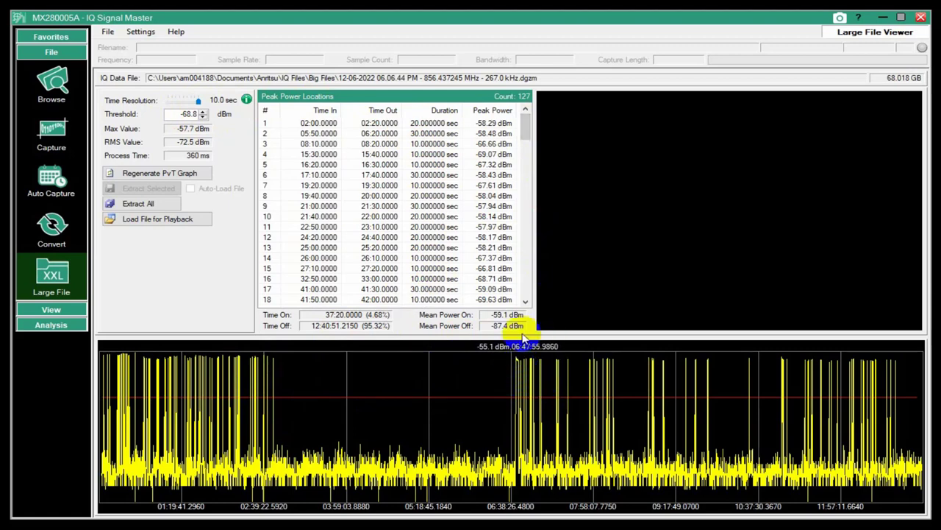
drag(525, 122, 523, 204)
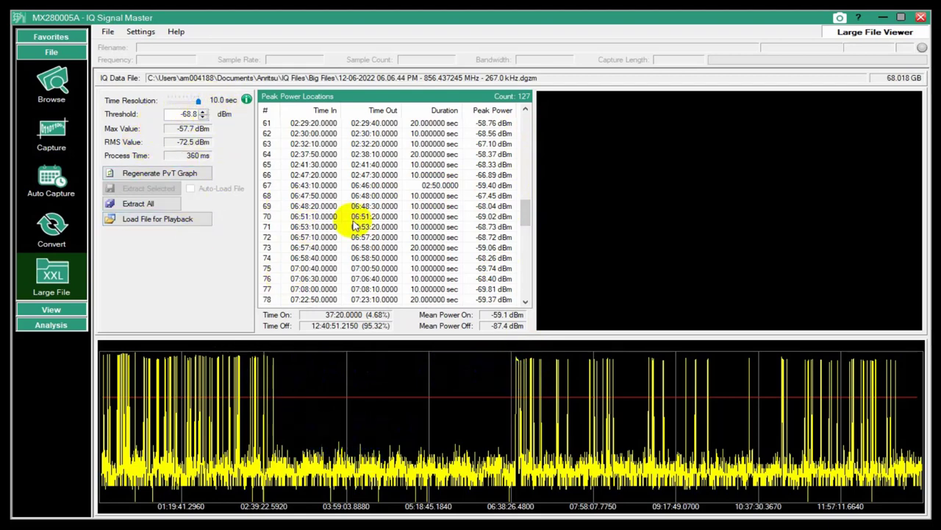
Regenerate the PvT graph at 1.0 sec, then at 500.0 ms resolution, yielding 532 peaks
click(199, 100)
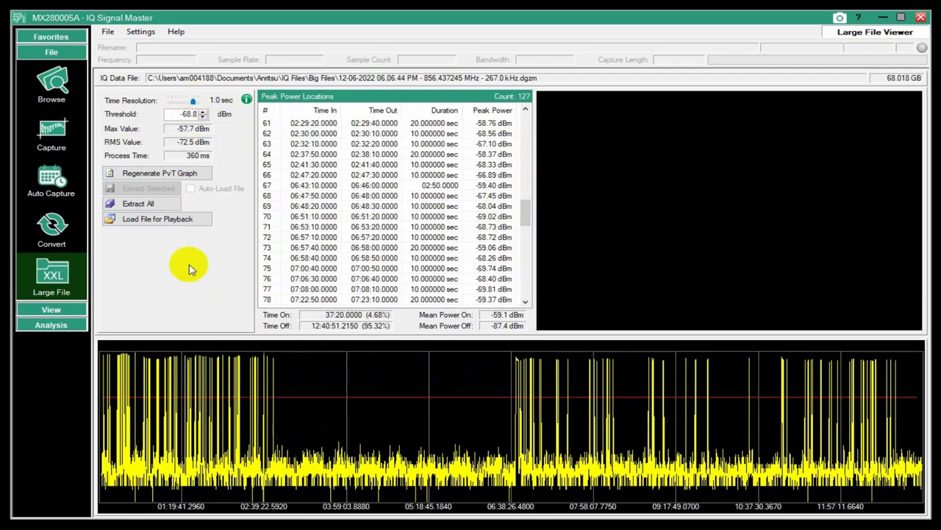
click(121, 176)
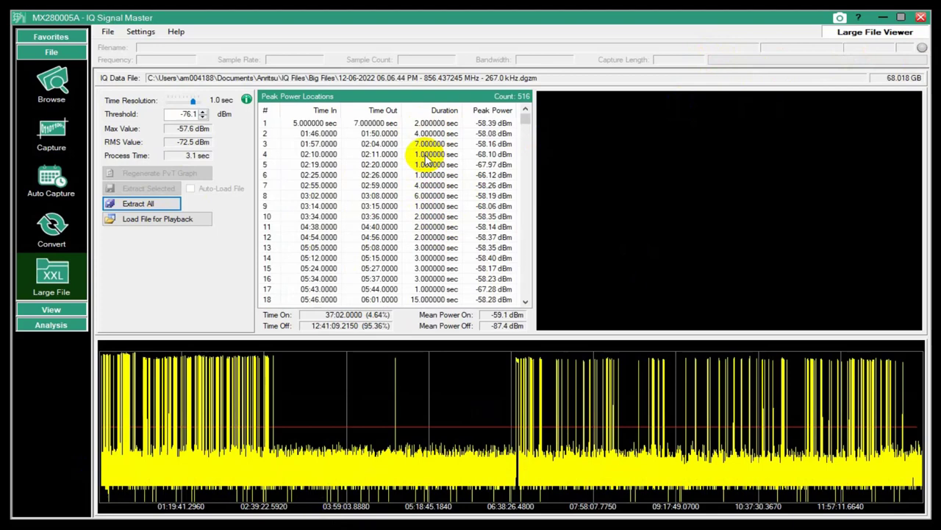
drag(599, 347, 616, 375)
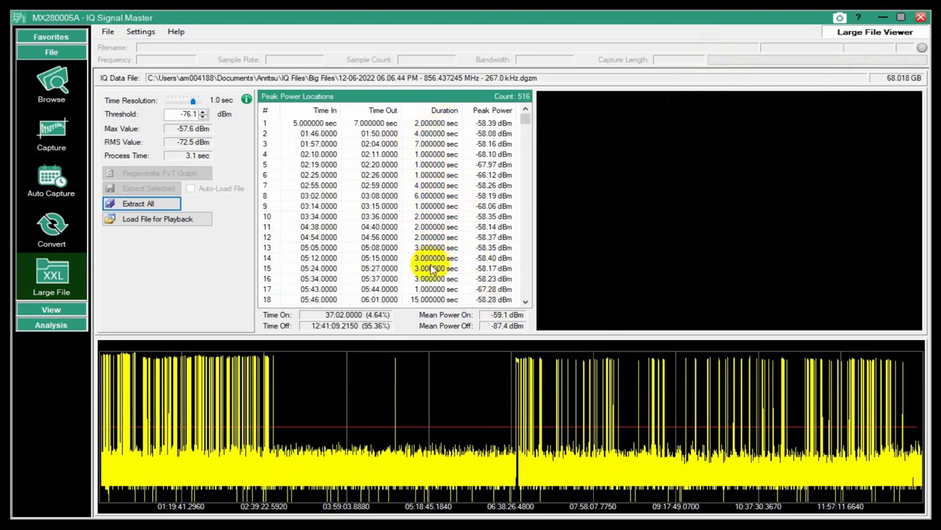
click(187, 102)
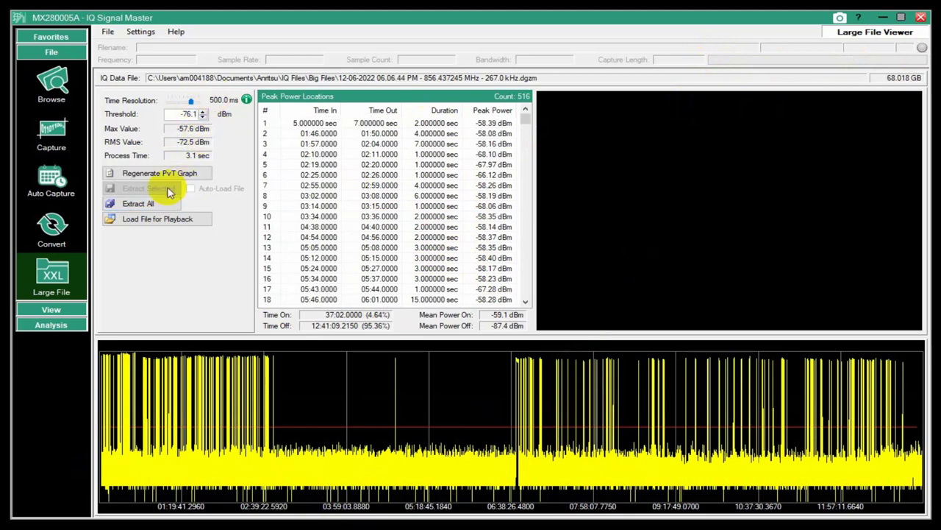
click(178, 175)
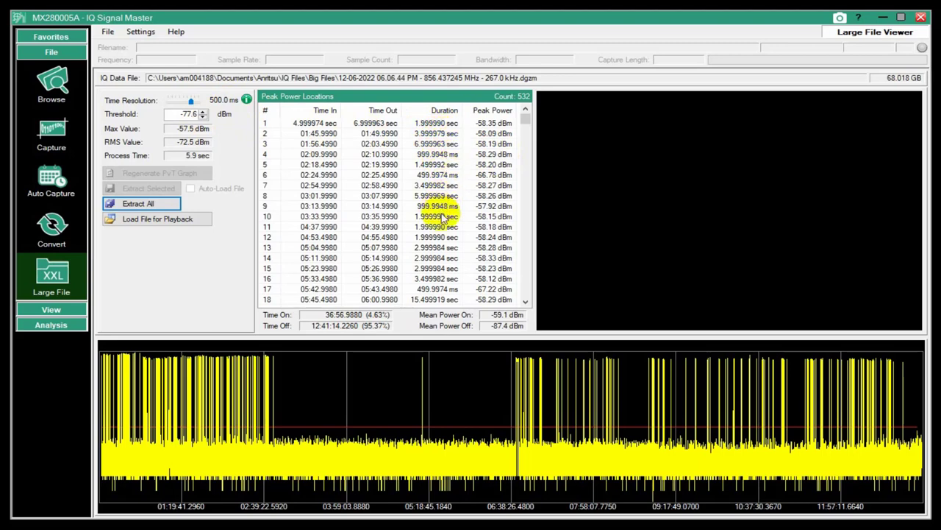
View the spectra of peaks 6, 32, 34 and 31, settling on peak 34
click(433, 175)
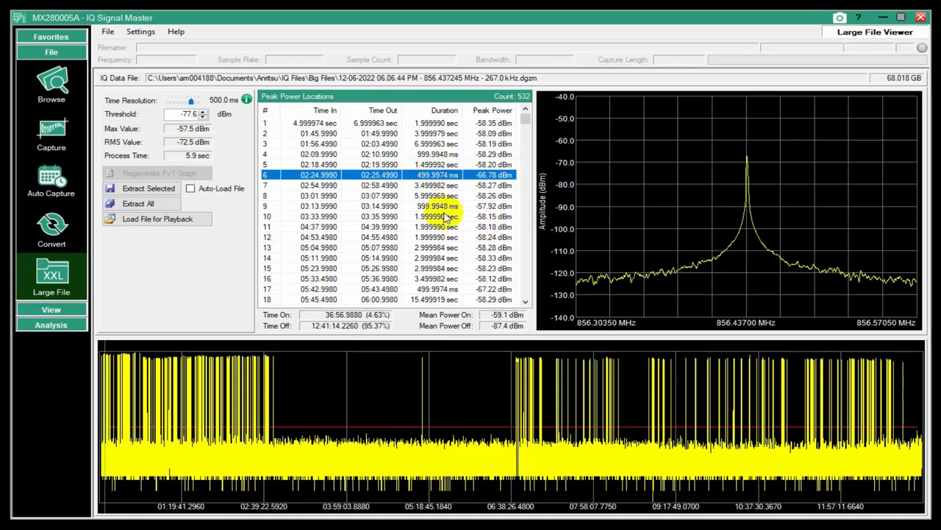
scroll(430, 255, down, 3)
scroll(431, 256, down, 4)
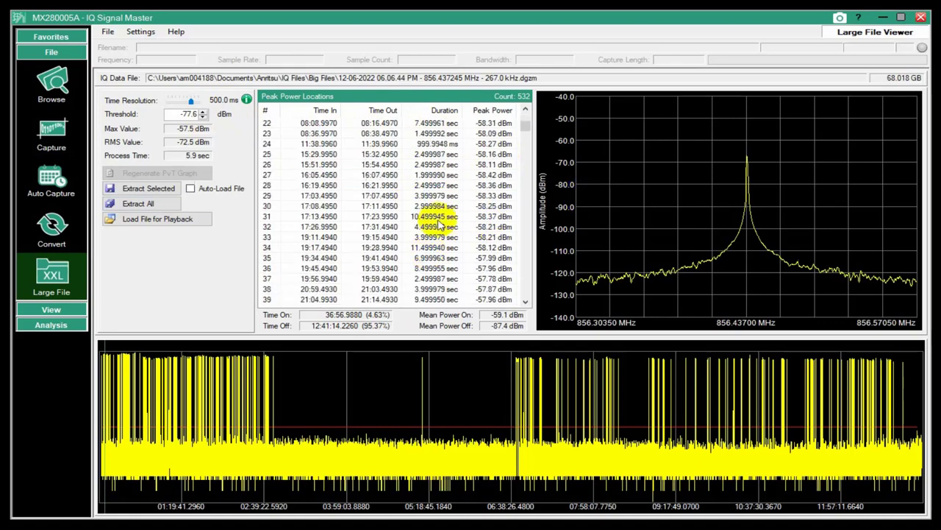
click(433, 207)
click(438, 228)
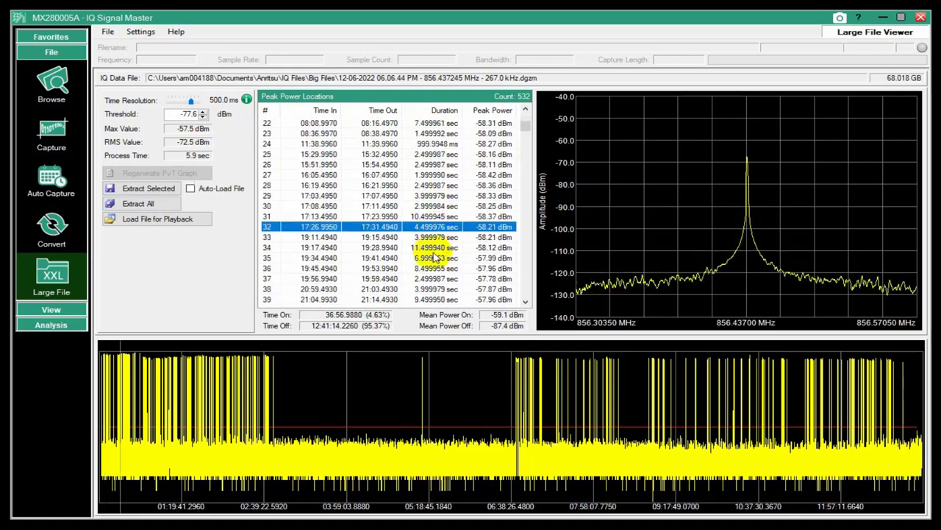
click(433, 248)
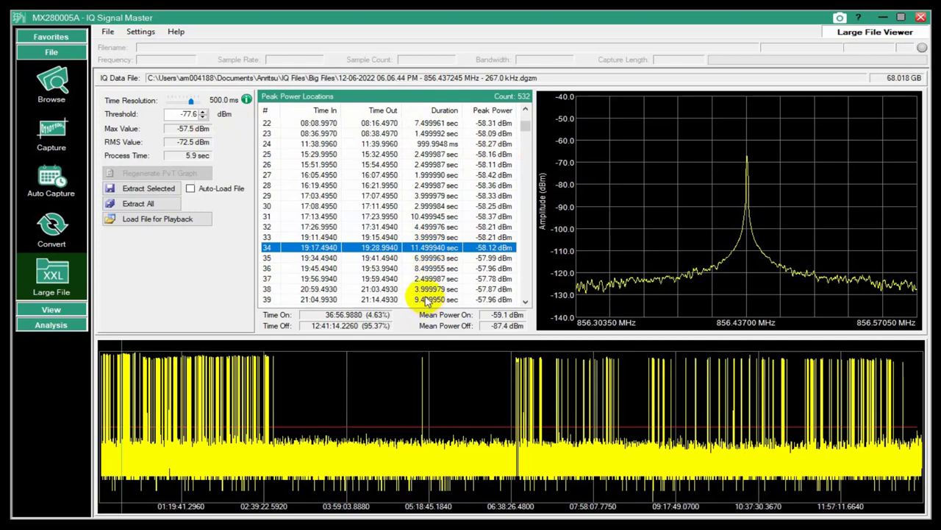
click(427, 216)
click(428, 250)
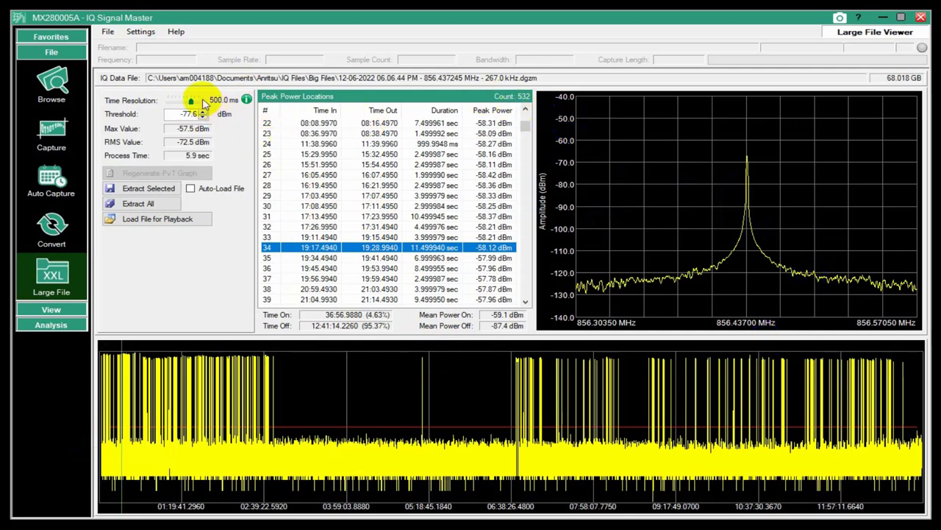
mouse_move(527, 105)
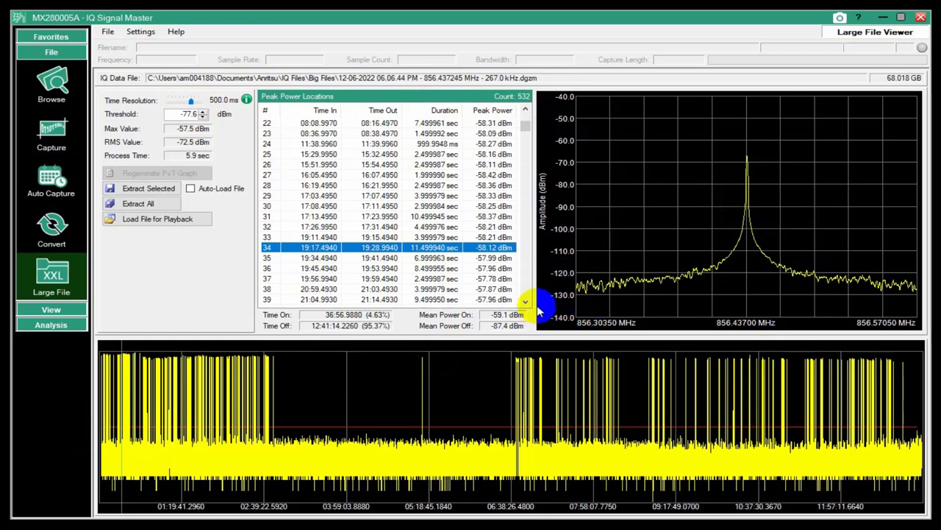
Move the detection threshold to -73.3 dBm, then -87.4 dBm, finally -69.9 dBm
click(323, 410)
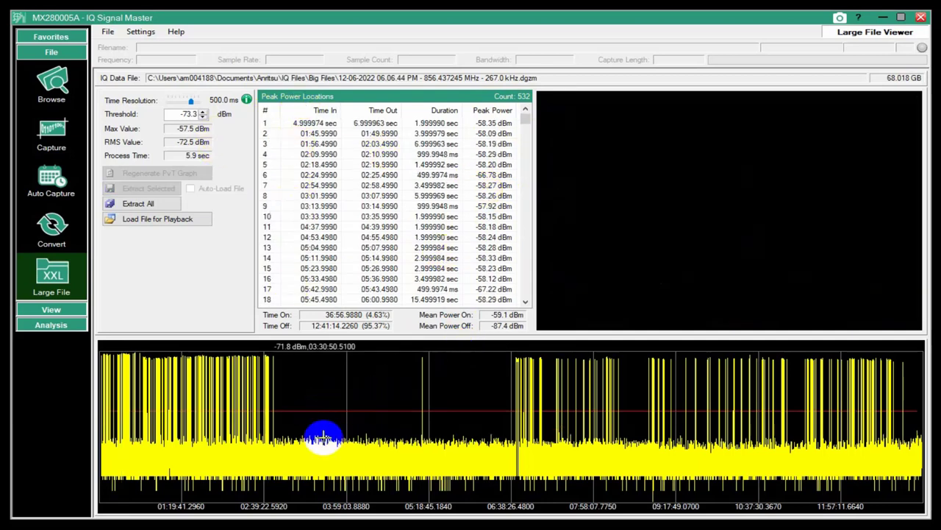
drag(322, 434, 311, 460)
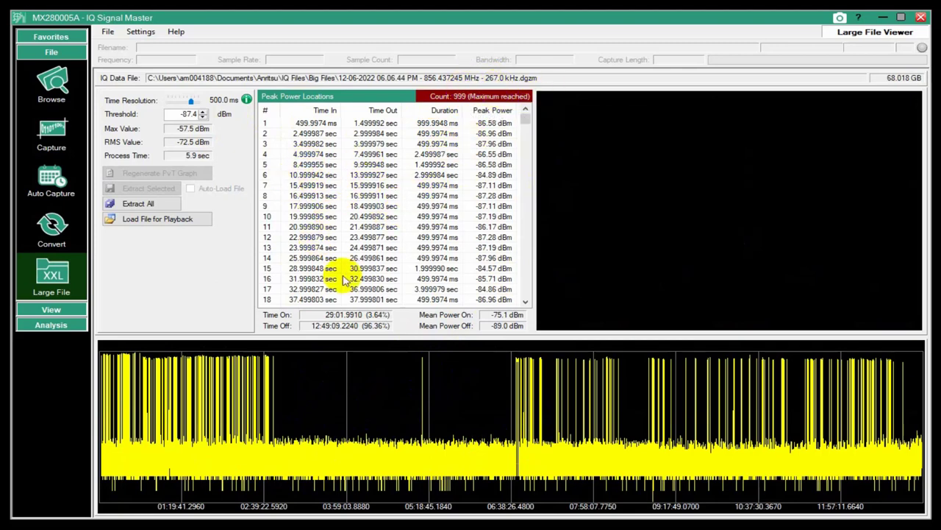
click(292, 397)
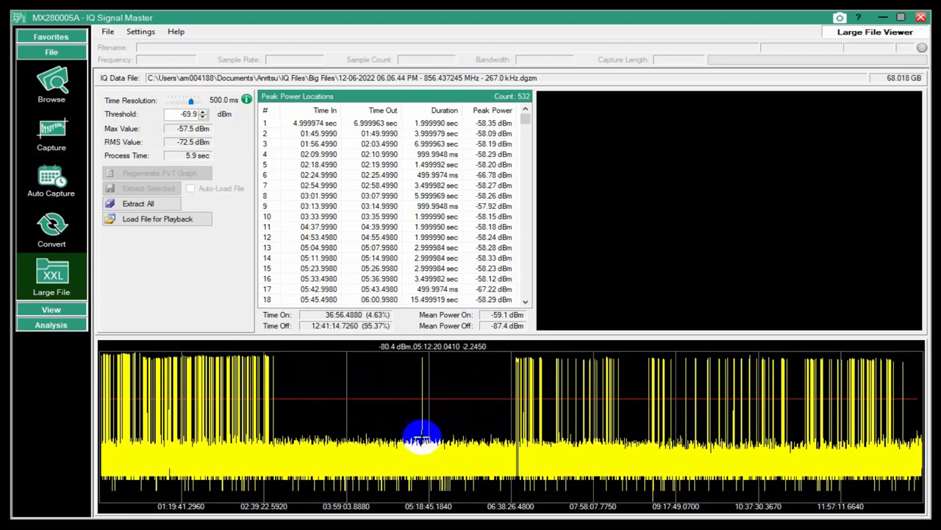
Set the threshold to -62.7 dBm and view the spectra of peaks 11 and 21
click(422, 373)
click(319, 226)
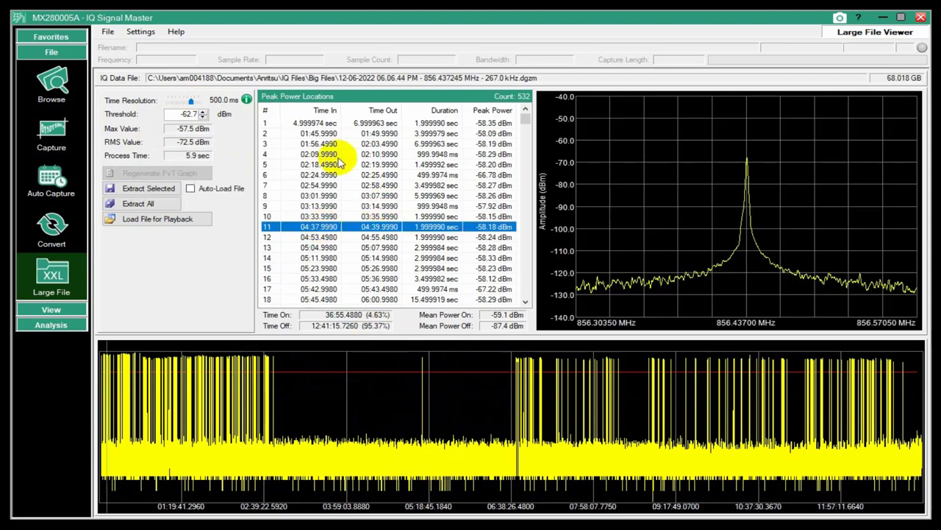
scroll(368, 190, down, 3)
scroll(368, 190, down, 1)
click(320, 206)
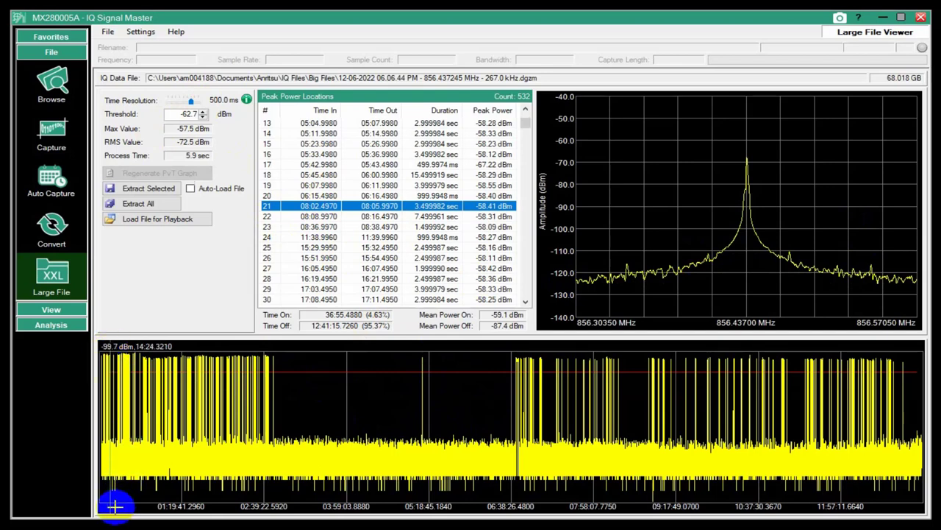
View the spectra of peaks 25, 48 and 112
click(328, 248)
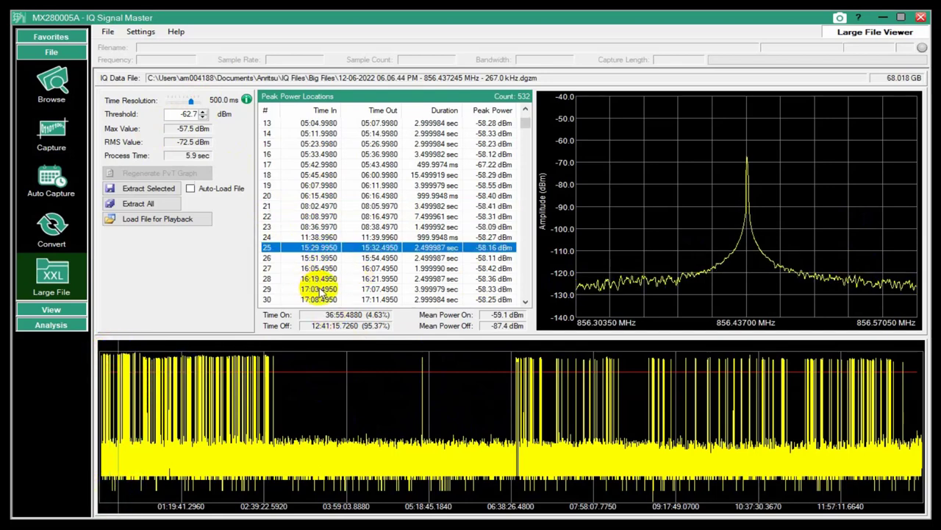
scroll(312, 269, down, 8)
click(330, 237)
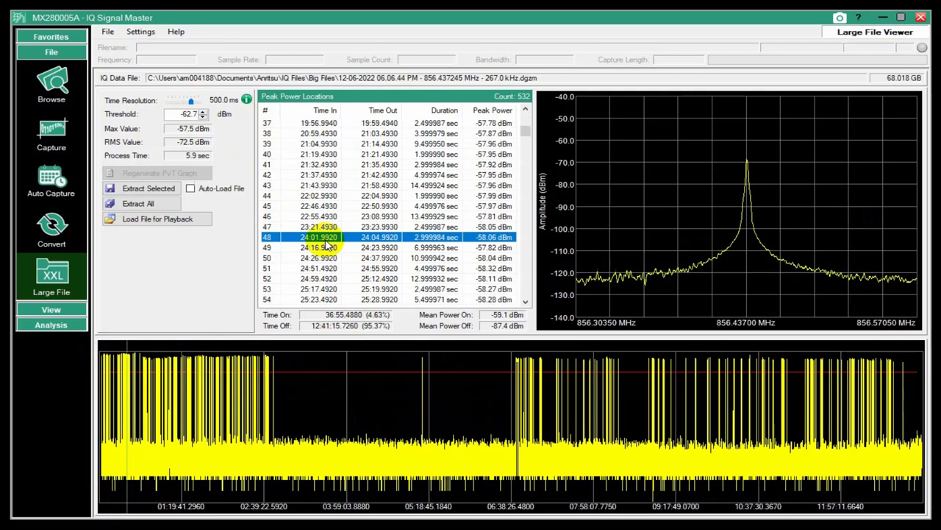
scroll(414, 188, down, 20)
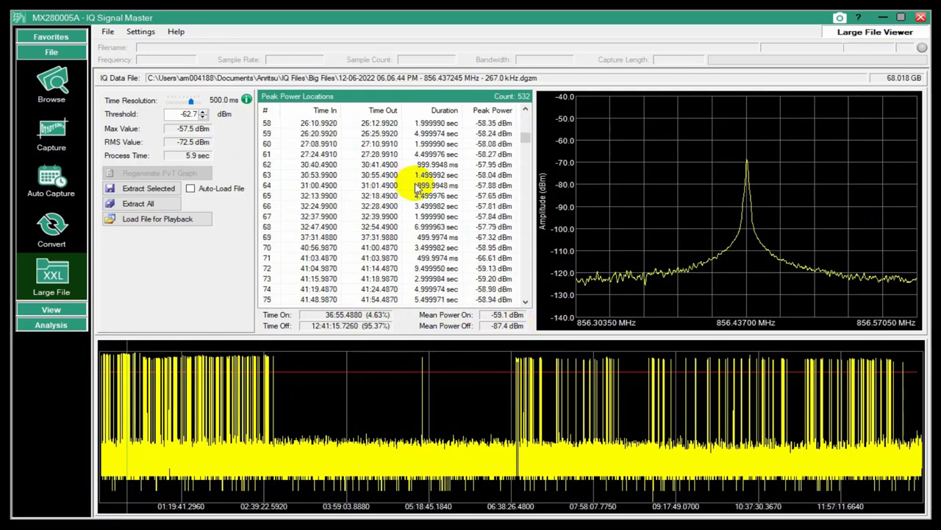
click(417, 187)
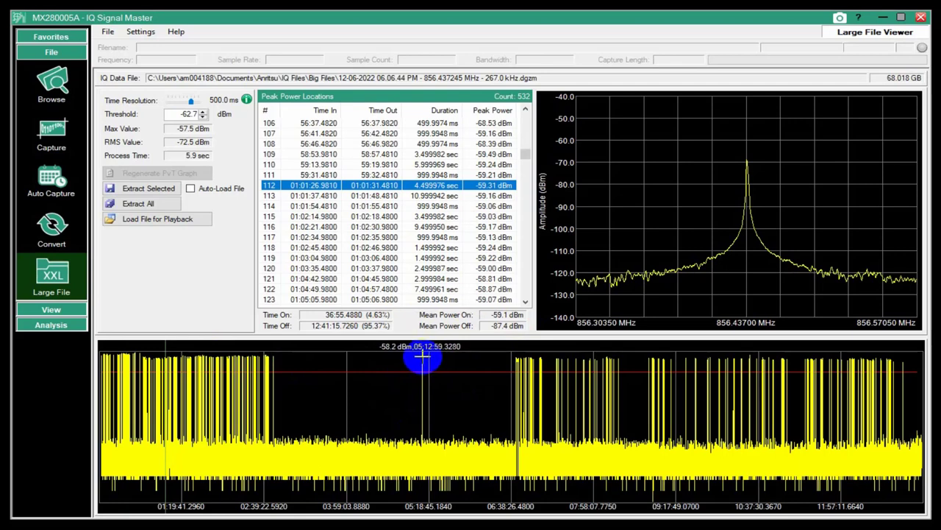
Scroll the peak table to around row 300 and view peak 306, then peak 307's spectrum
drag(526, 153, 498, 226)
scroll(378, 200, up, 10)
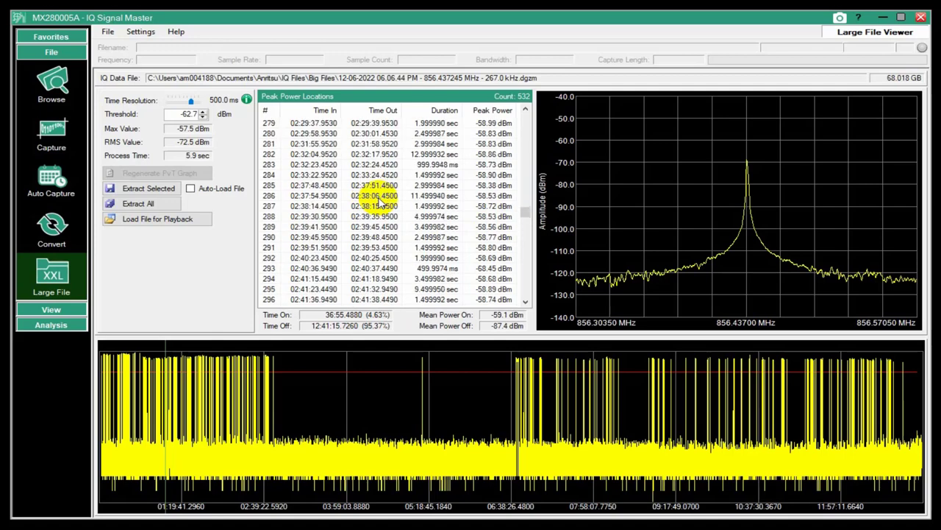
scroll(311, 130, down, 5)
scroll(334, 235, up, 1)
scroll(305, 180, down, 4)
scroll(314, 204, up, 3)
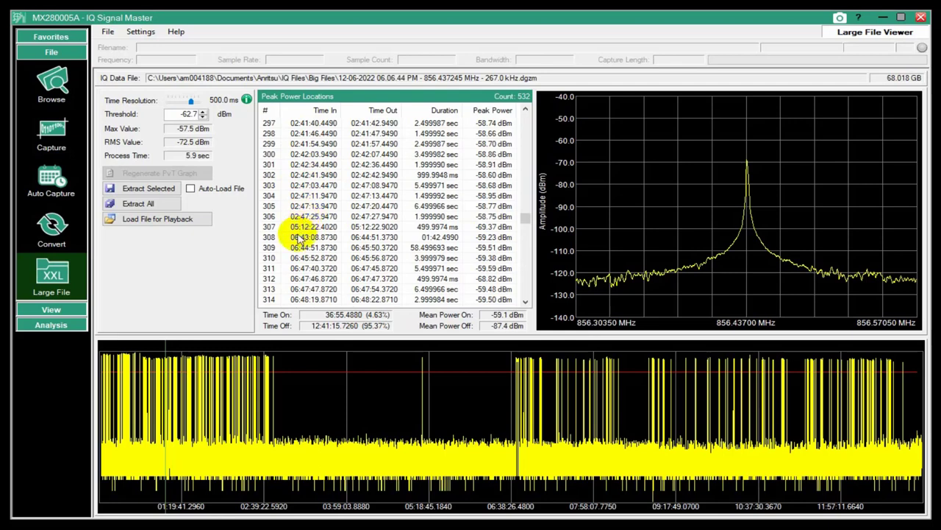
click(302, 219)
click(310, 229)
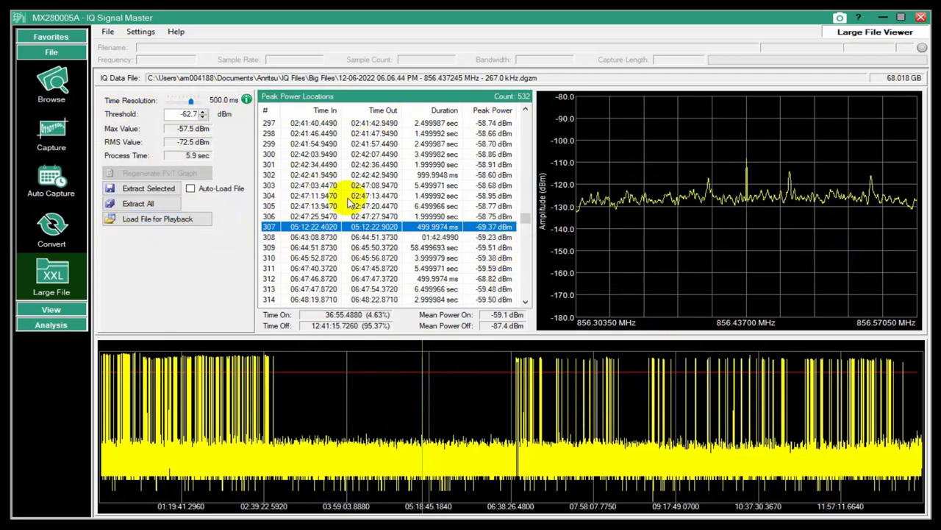
Load the 68 GB file for playback and measure power and time differences along the trace
click(137, 218)
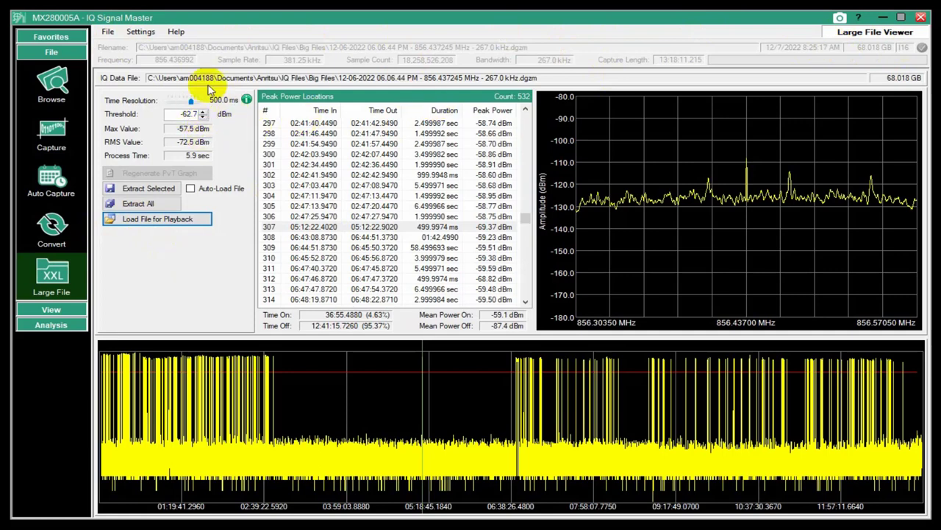
drag(193, 389, 201, 405)
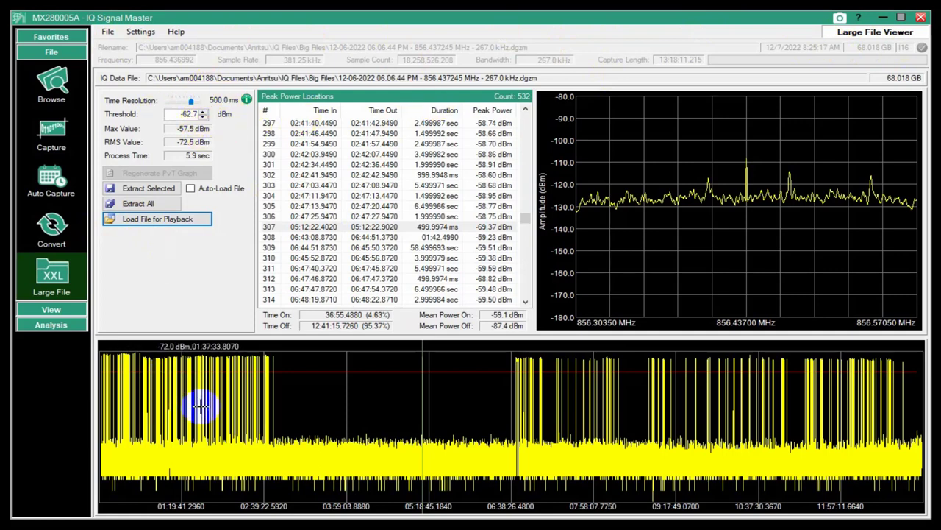
mouse_move(201, 405)
mouse_down()
mouse_move(232, 482)
mouse_move(124, 376)
mouse_move(169, 385)
mouse_move(201, 406)
mouse_up()
drag(201, 407, 74, 315)
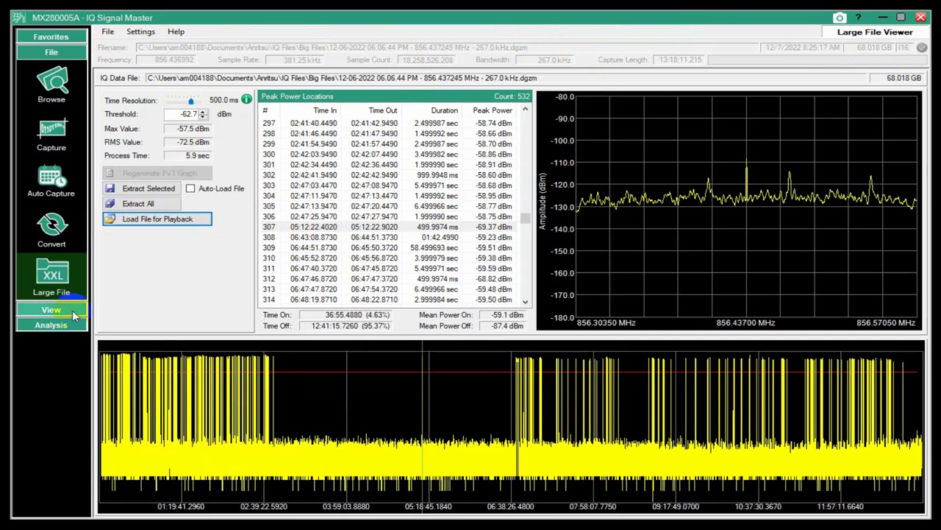
Open the 68 GB recording in IQ File Playback and start it playing into the spectrum and spectrogram
click(51, 326)
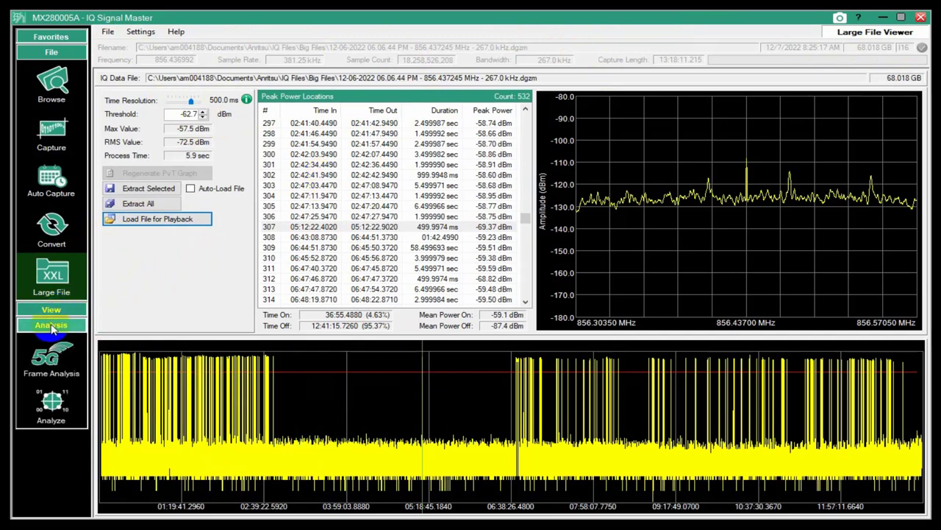
click(50, 309)
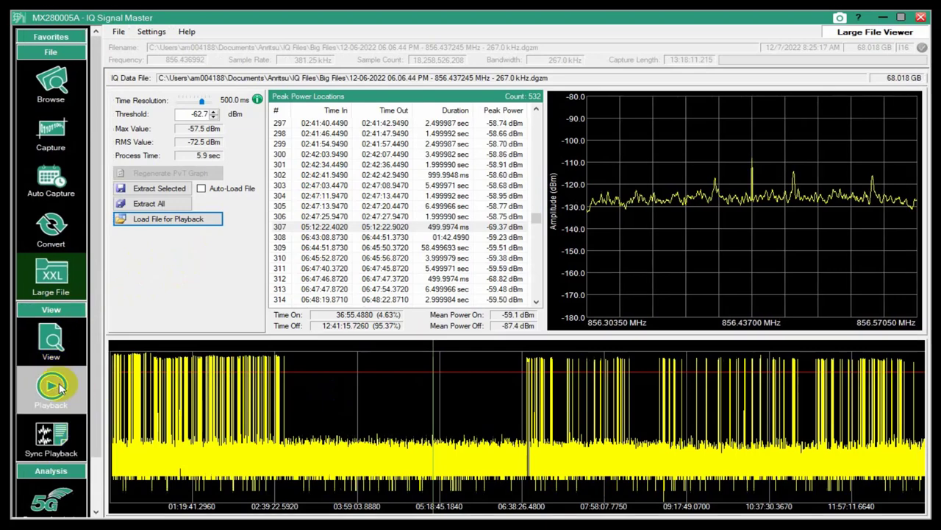
click(59, 387)
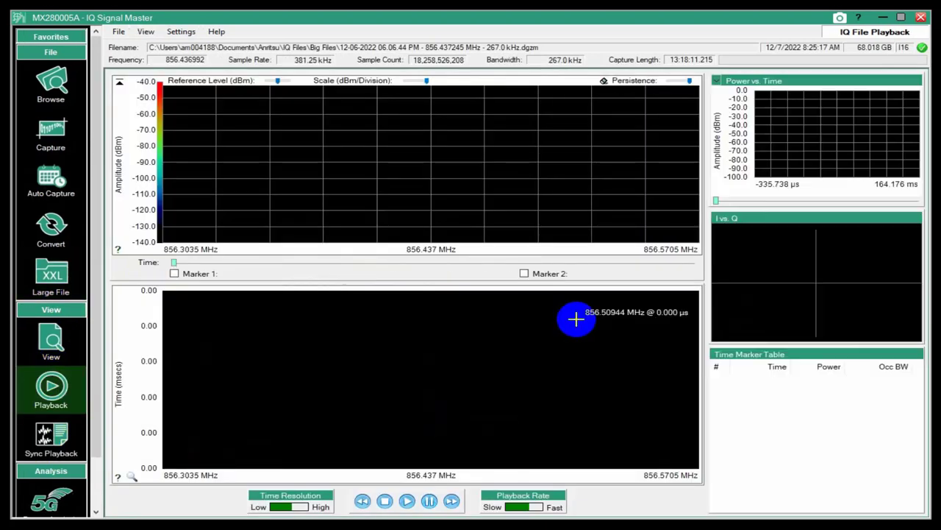
click(408, 501)
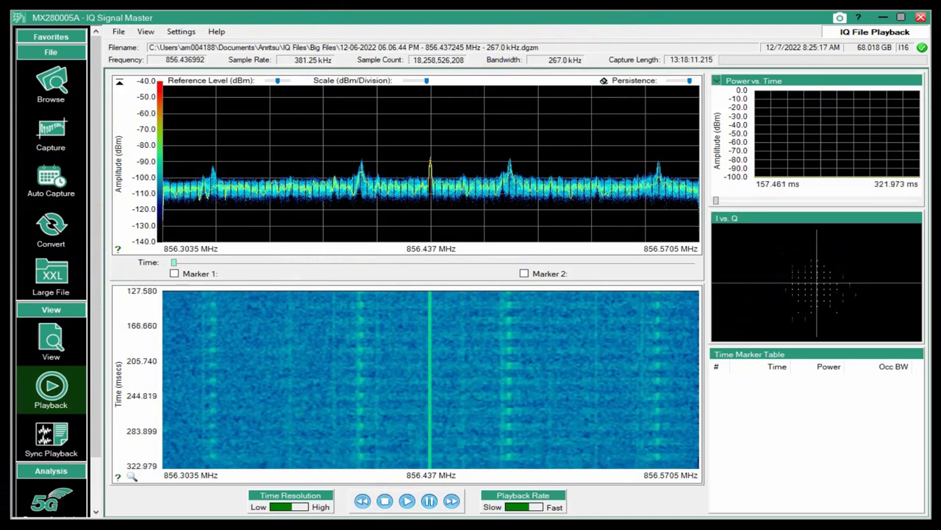
Stop playback and show the IQ File Viewer listing the 532 power-shift Points of Interest
click(386, 504)
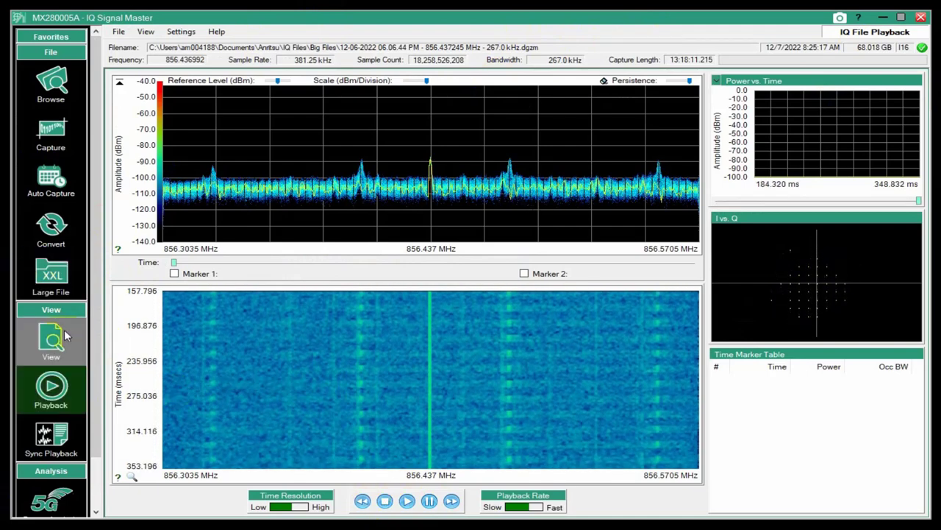
click(73, 313)
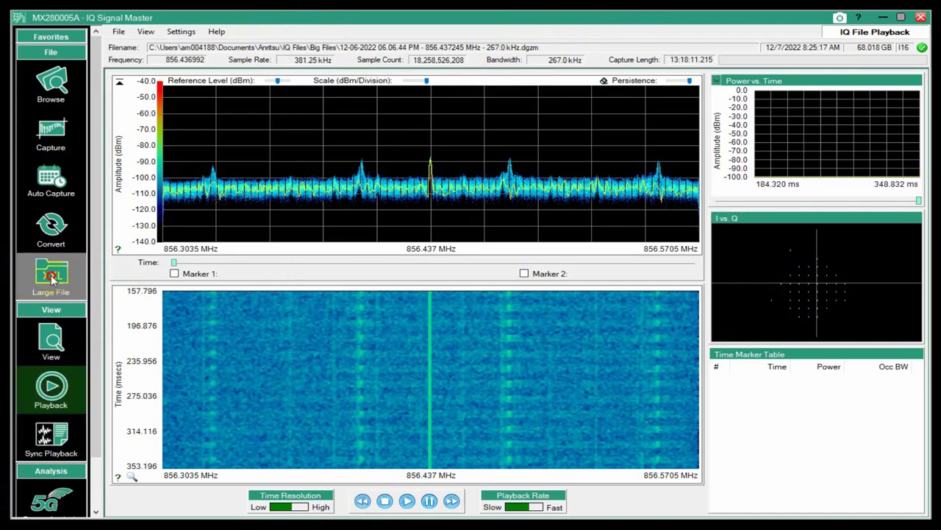
click(51, 276)
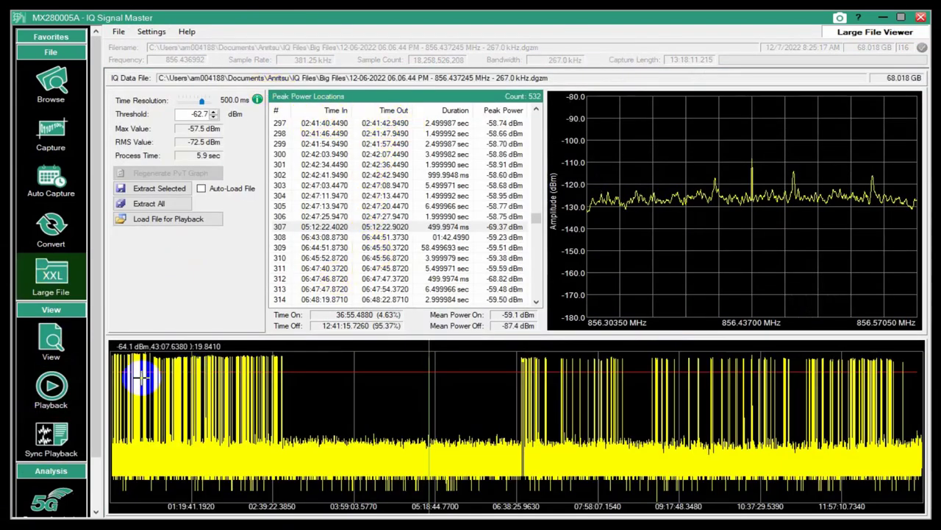
click(51, 340)
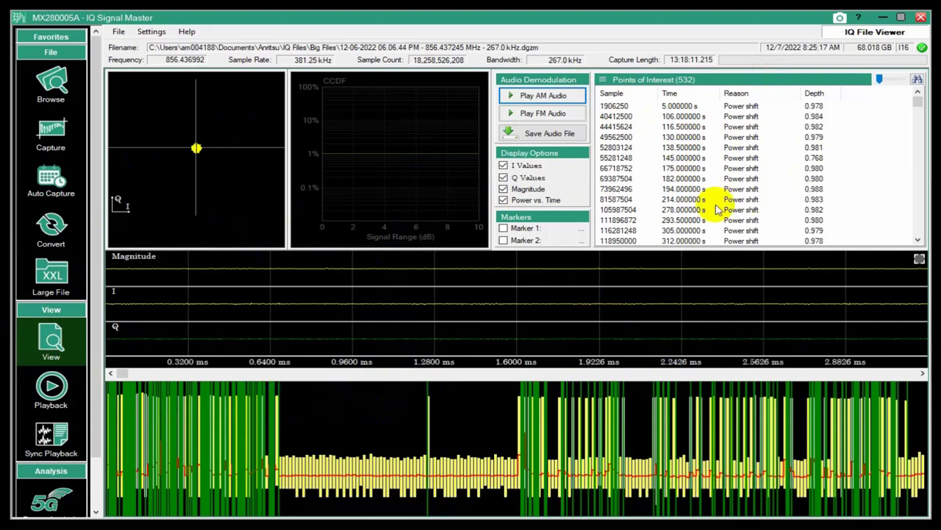
Import the Points of Interest as playback time markers, then return to the Large File peak list
click(51, 393)
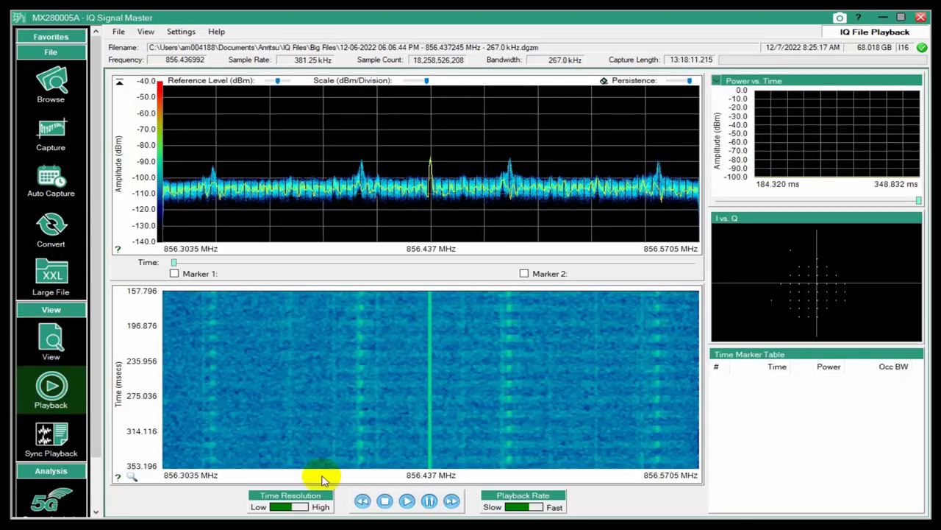
right_click(732, 426)
click(782, 441)
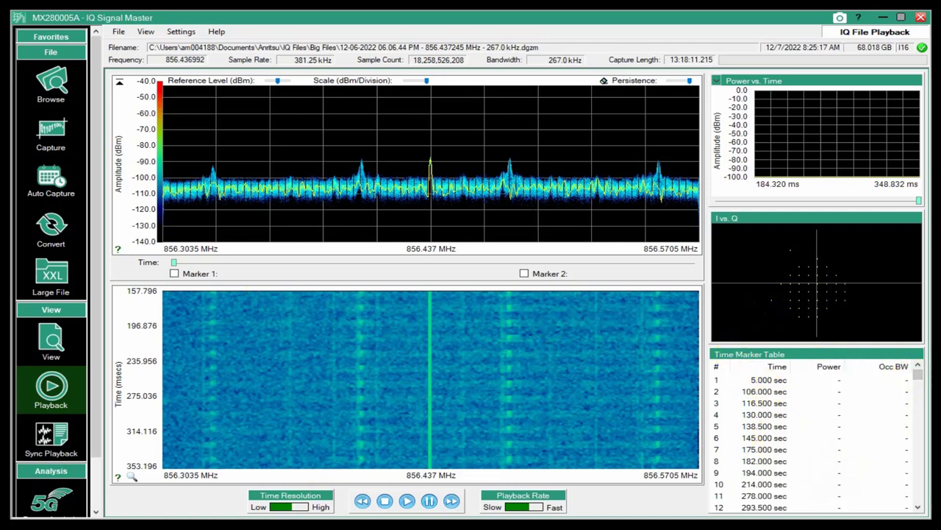
click(51, 279)
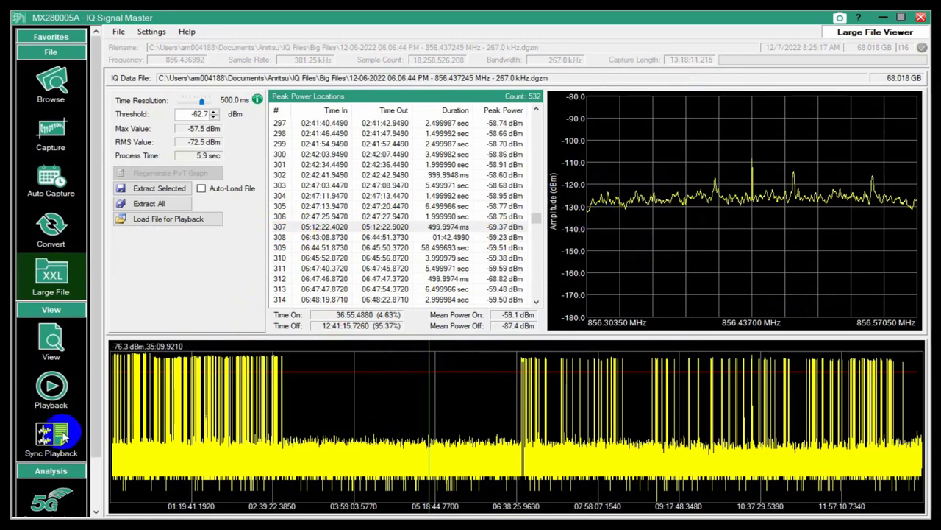
Jump playback to time marker 307 (18742.500 s), showing the 856.437 MHz carrier at -50.94 dBm
click(61, 394)
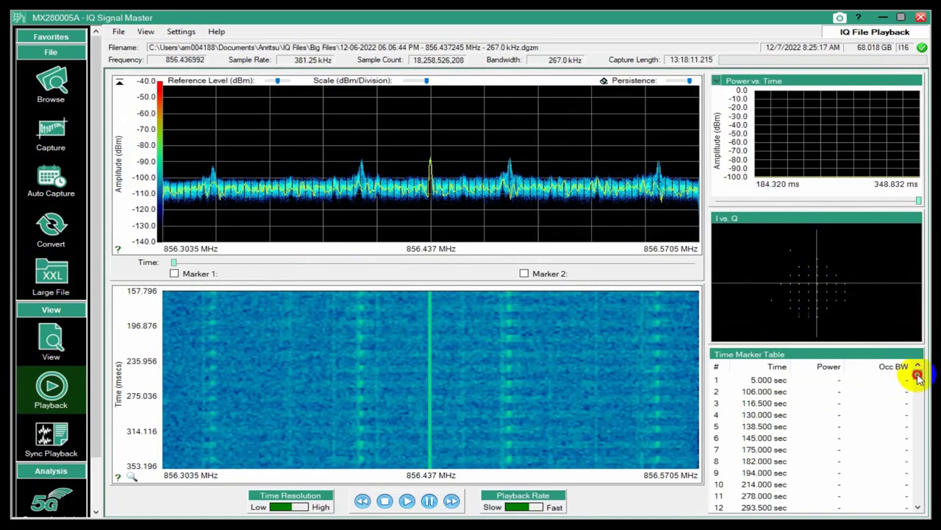
mouse_move(917, 376)
mouse_down()
mouse_move(918, 465)
mouse_move(914, 450)
mouse_move(798, 441)
mouse_up()
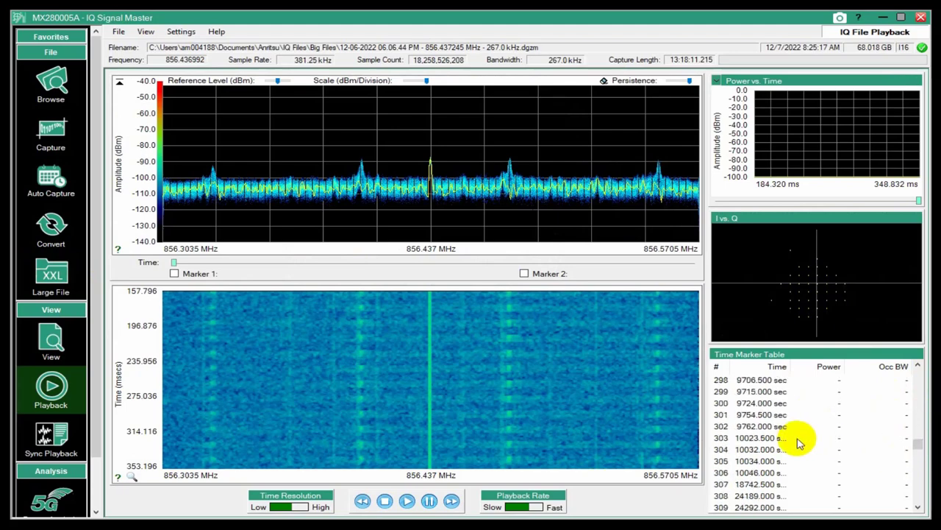
click(734, 485)
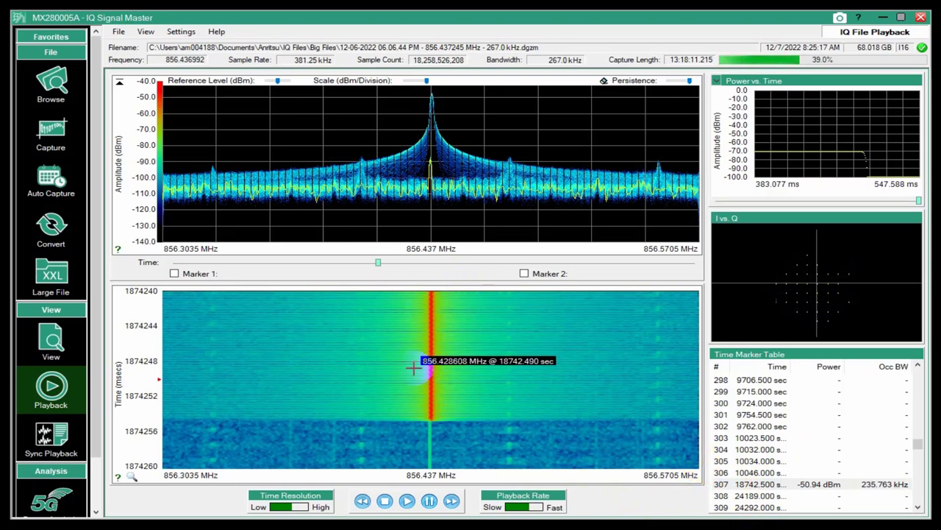
Rewind and replay around marker 307 to watch the 856.437 MHz carrier key on near 18742.04 s
click(363, 501)
click(407, 501)
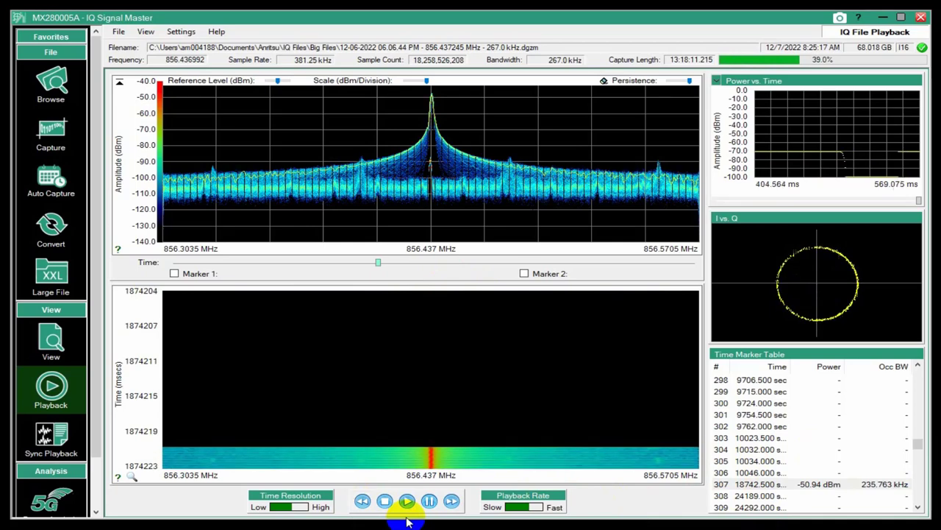
click(363, 500)
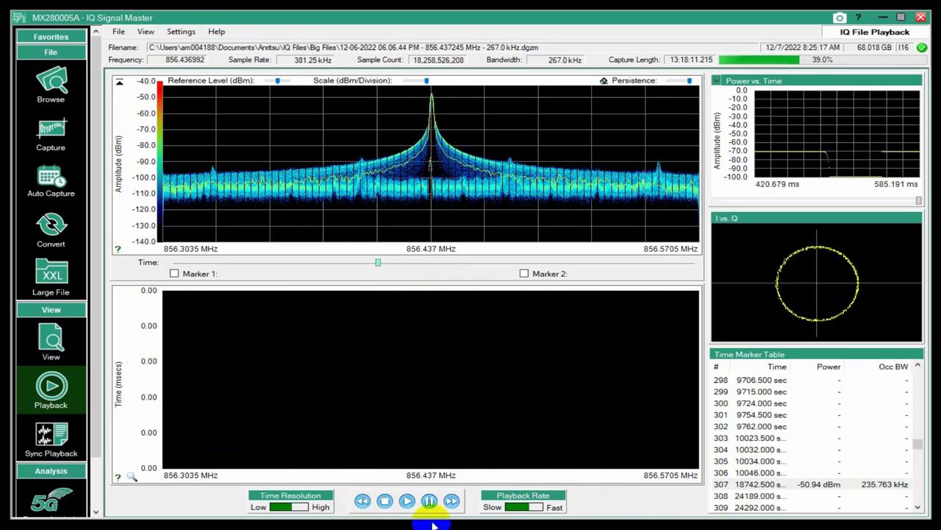
click(361, 503)
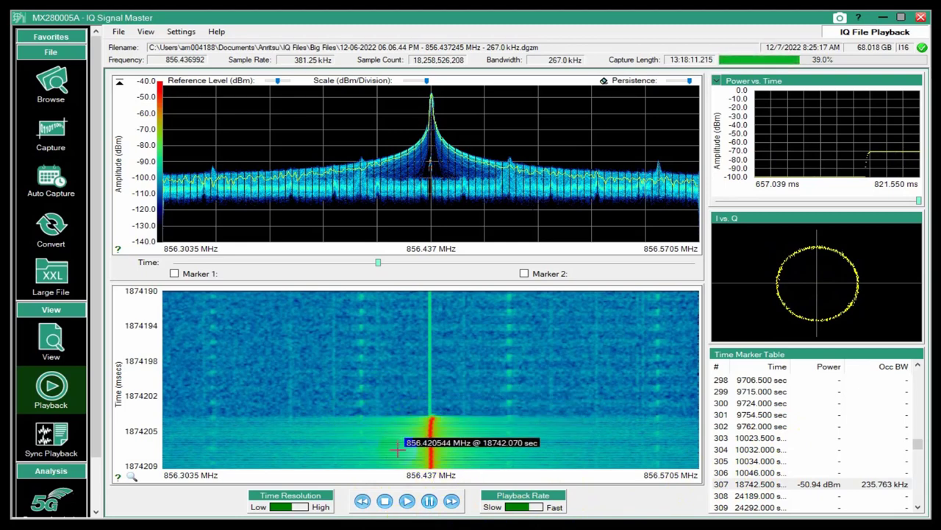
click(292, 514)
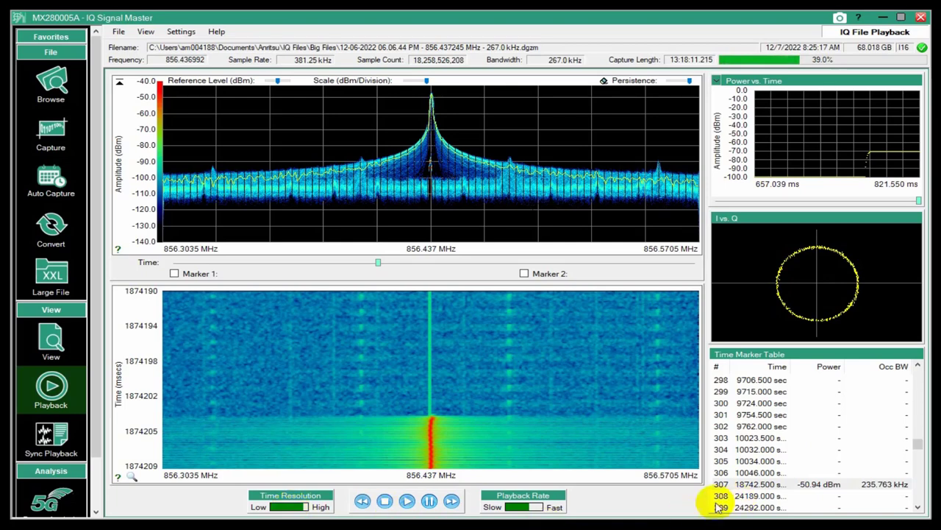
mouse_move(440, 416)
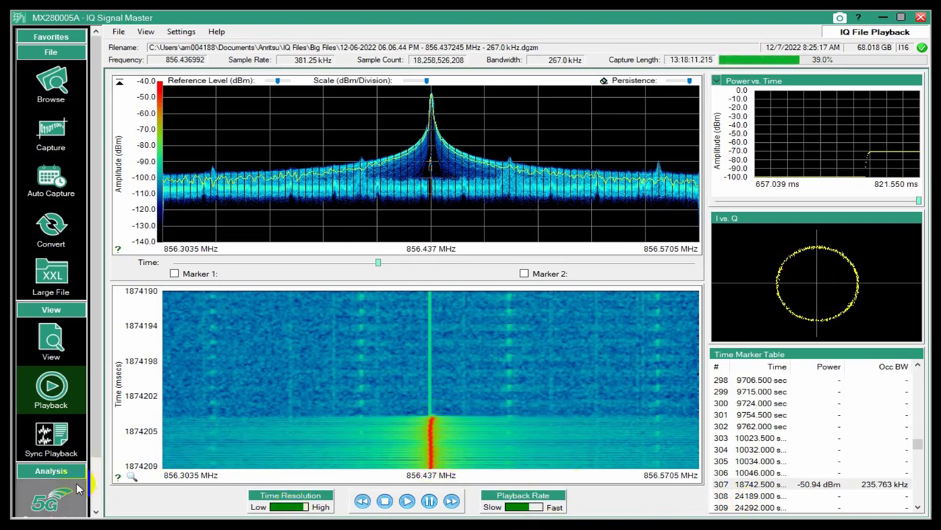
Replay the carrier's turn-on at a few-millisecond time scale and read the burst's frequency and onset time
mouse_move(118, 477)
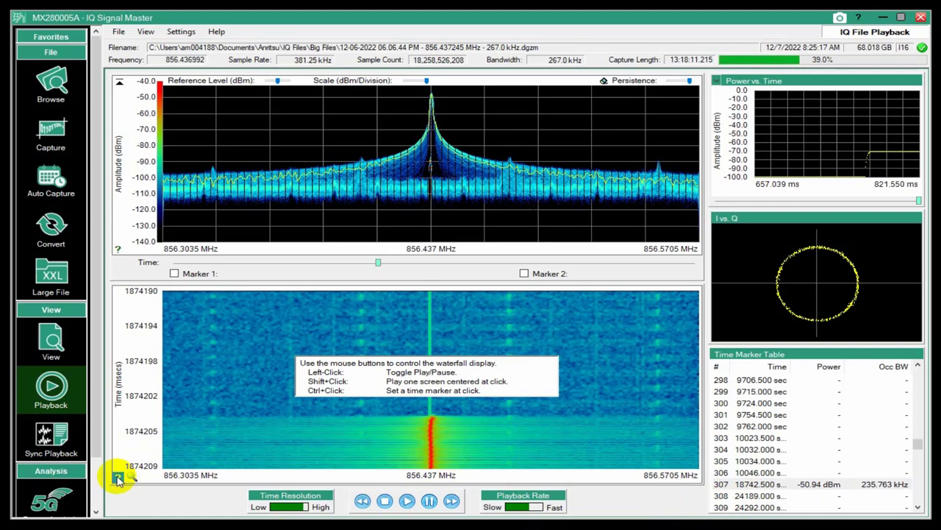
click(439, 417)
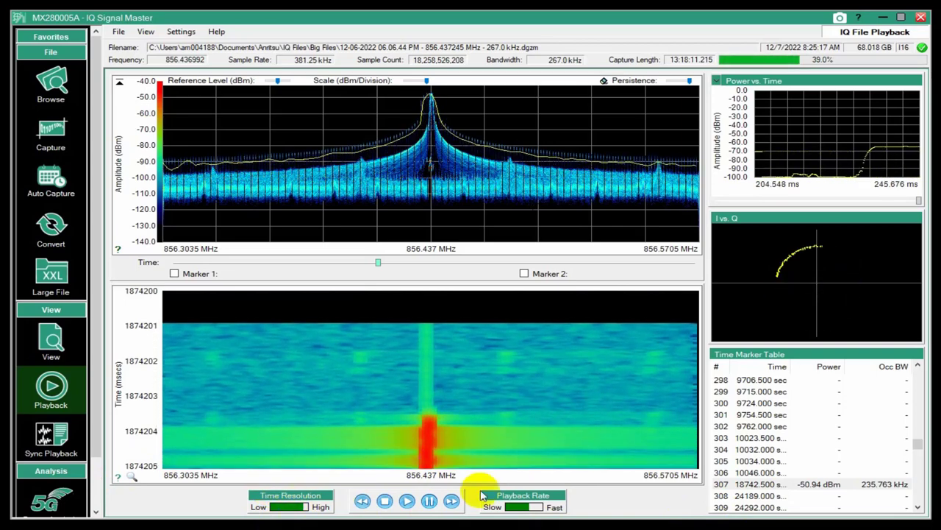
click(432, 397)
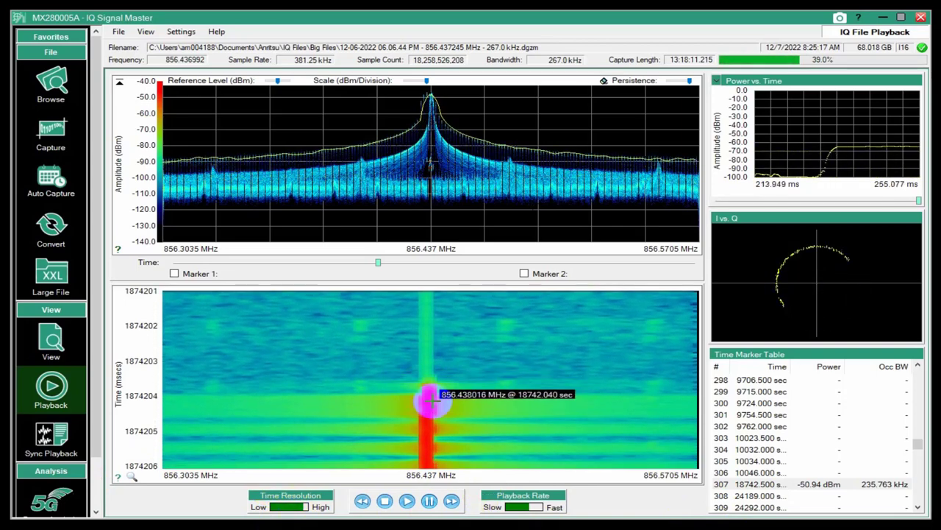
click(431, 502)
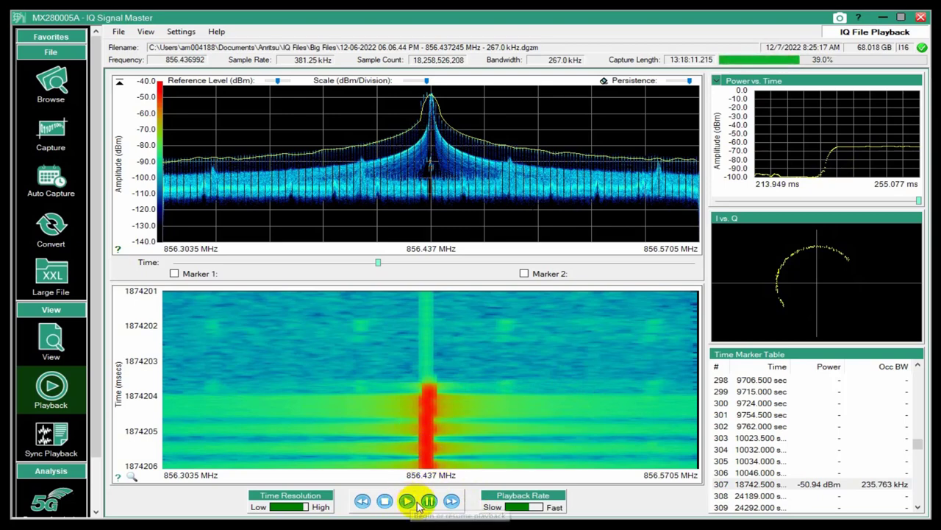
drag(437, 433, 514, 479)
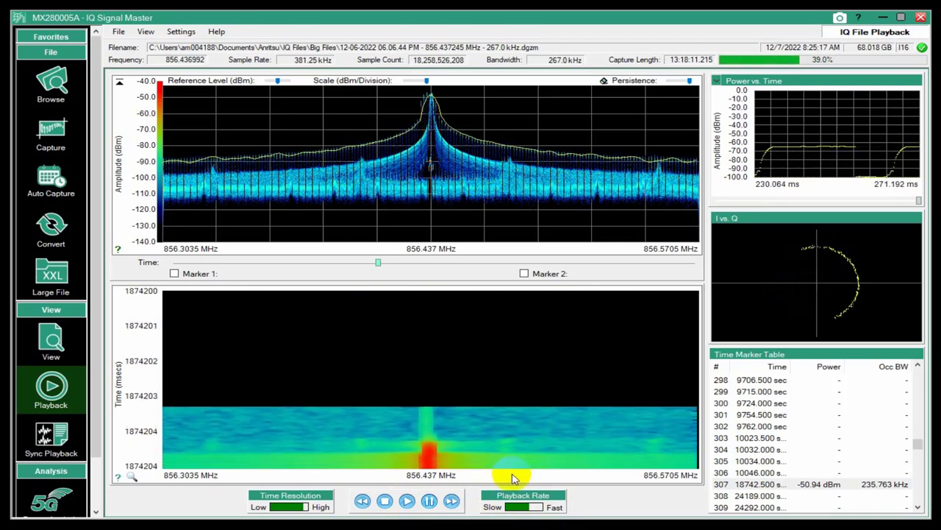
drag(478, 394, 76, 289)
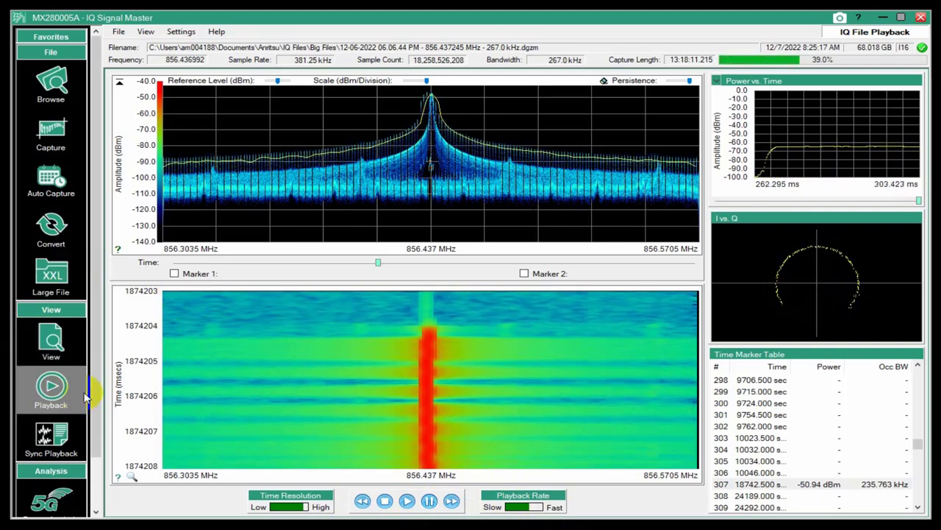
Drag the PvT threshold down to -71.1 dBm, then return to marker 307's playback
click(71, 290)
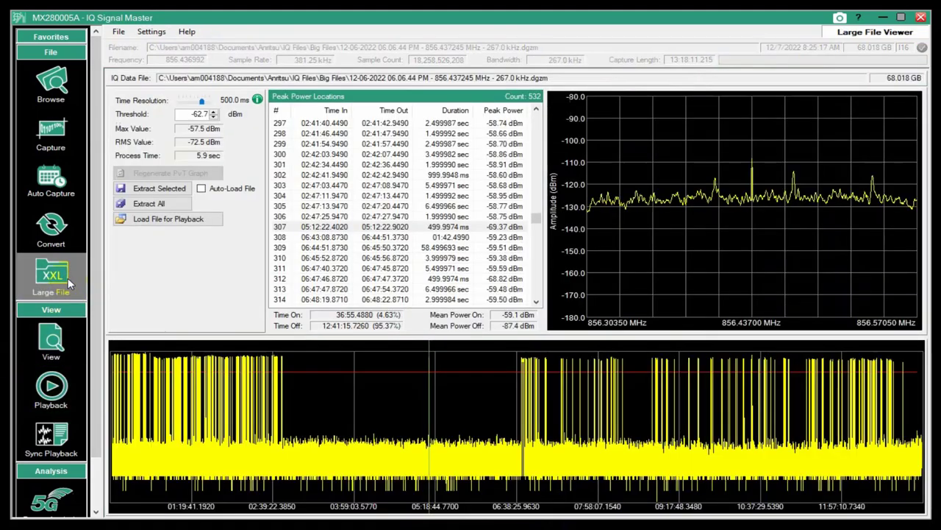
drag(625, 342, 440, 370)
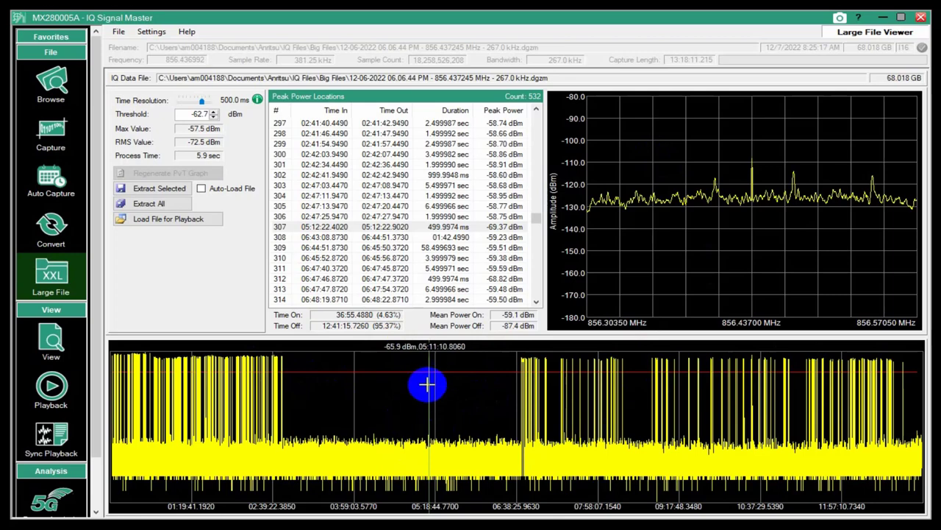
drag(427, 383, 422, 389)
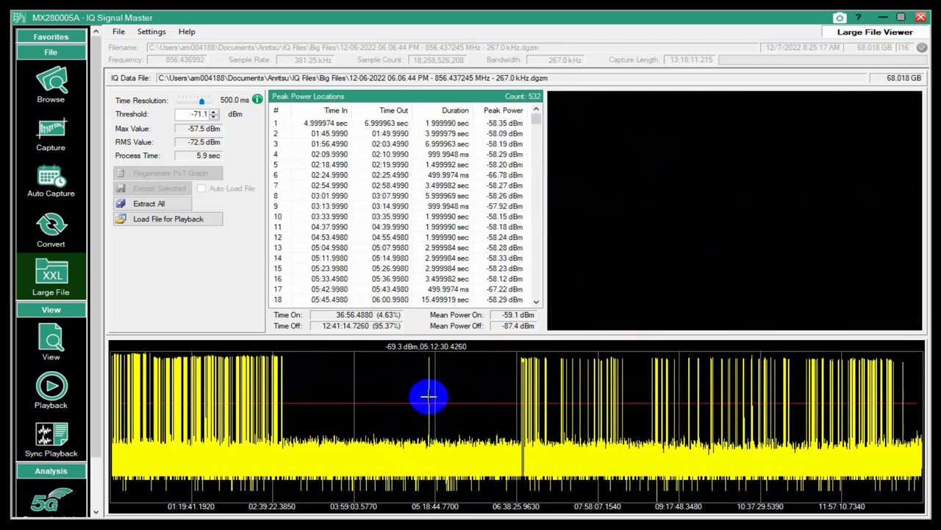
drag(346, 434, 210, 407)
click(50, 396)
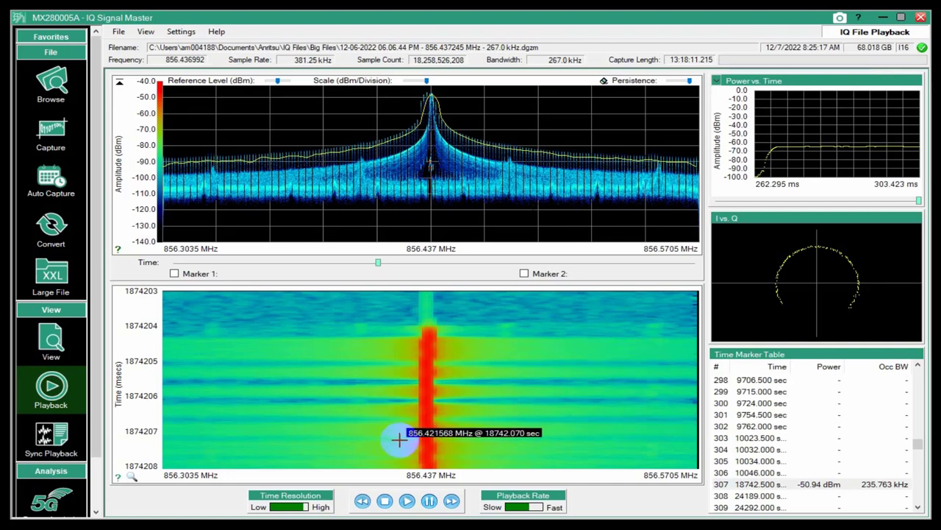
click(50, 343)
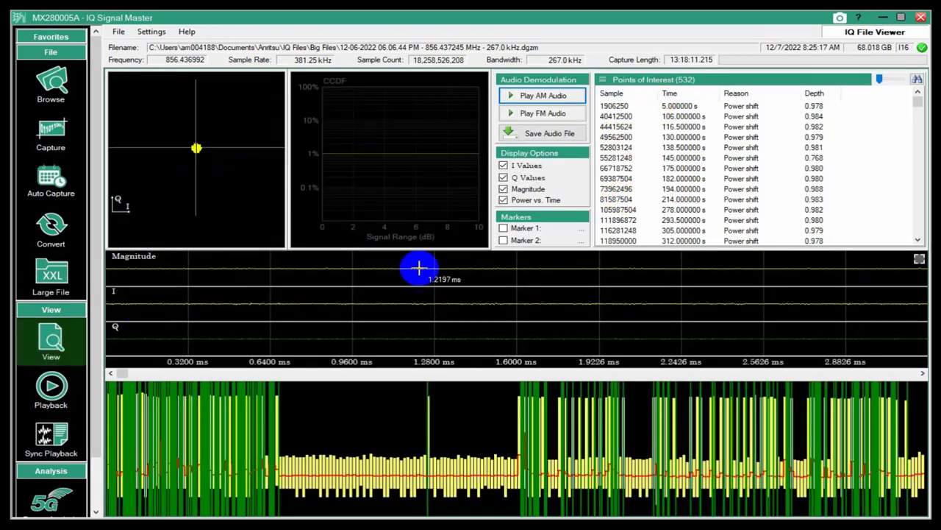
click(51, 389)
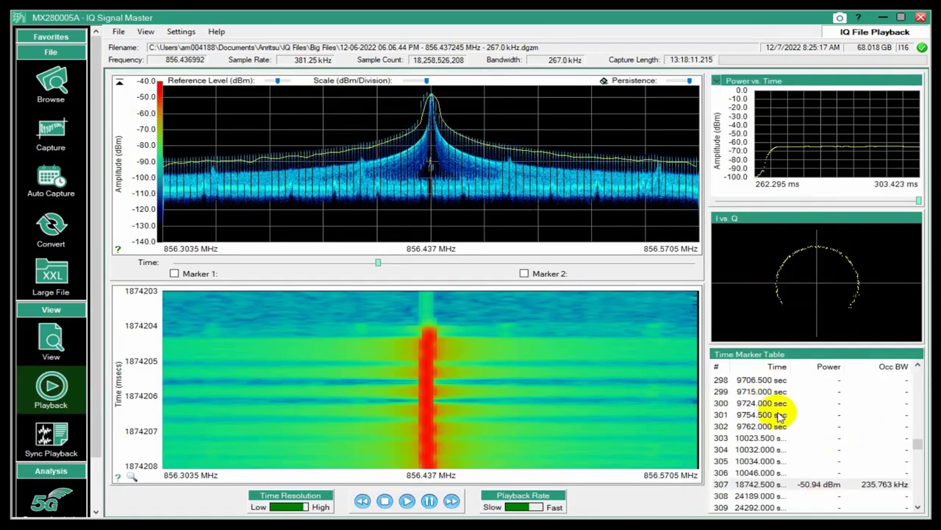
click(427, 361)
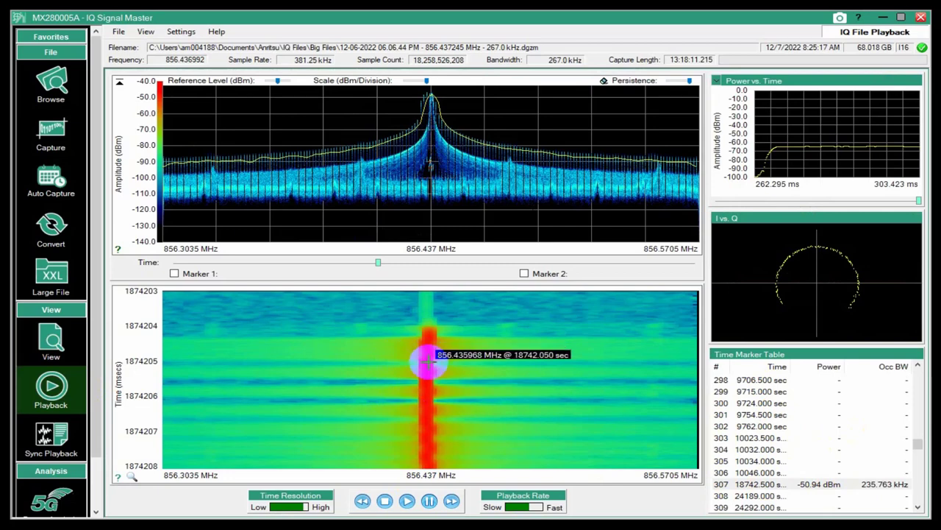